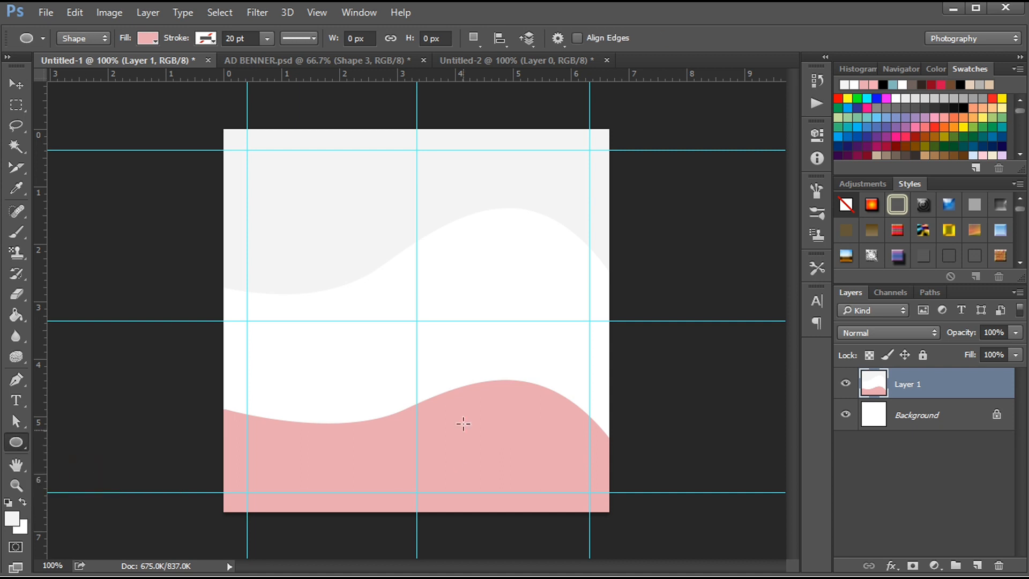
Step: Create a pink ellipse 300 px wide and 300 px high using exact dimensions
drag(418, 244, 426, 260)
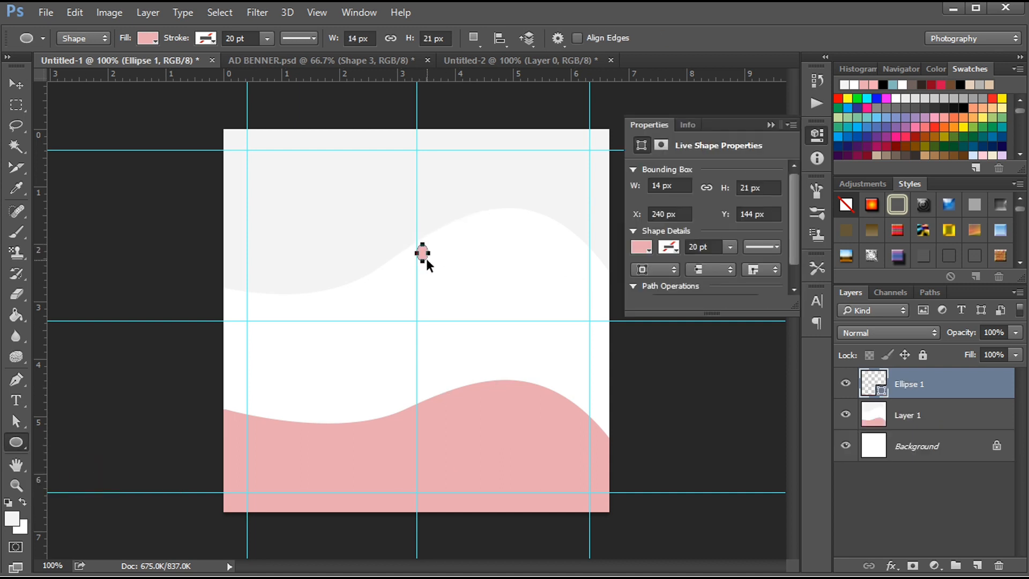
key(ctrl+z)
click(424, 259)
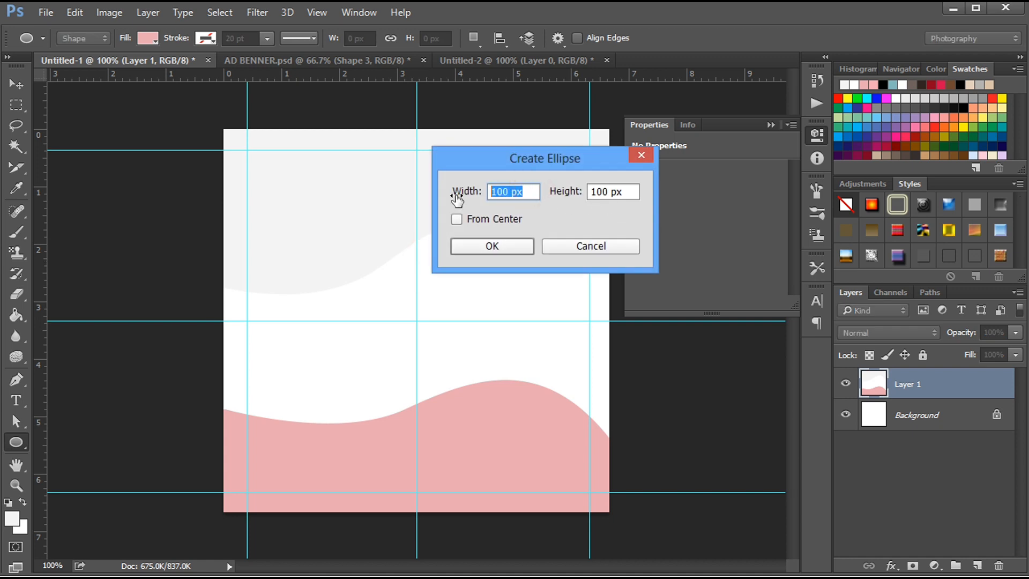
text(300)
key(Tab)
text(3)
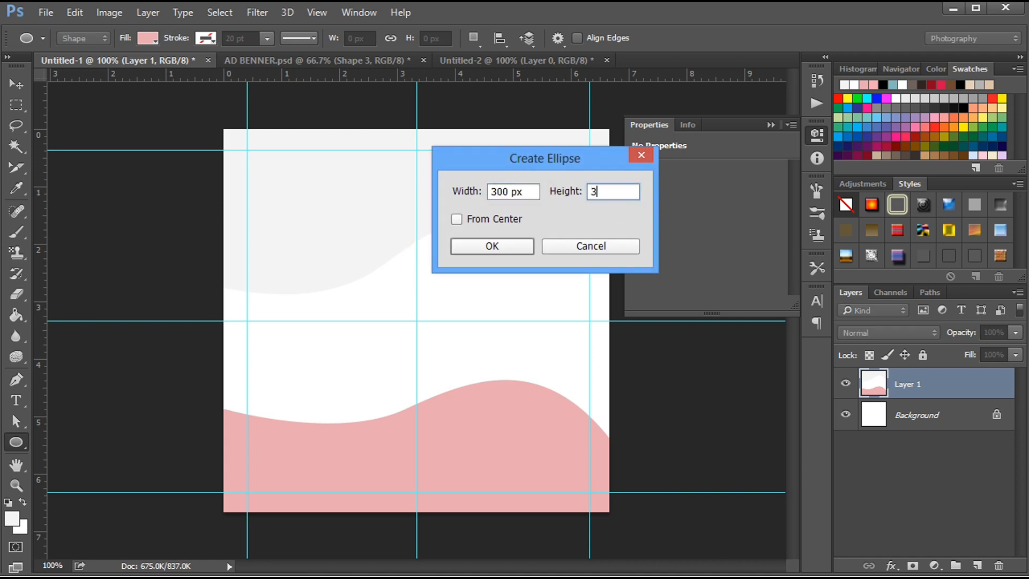
text(00)
click(500, 246)
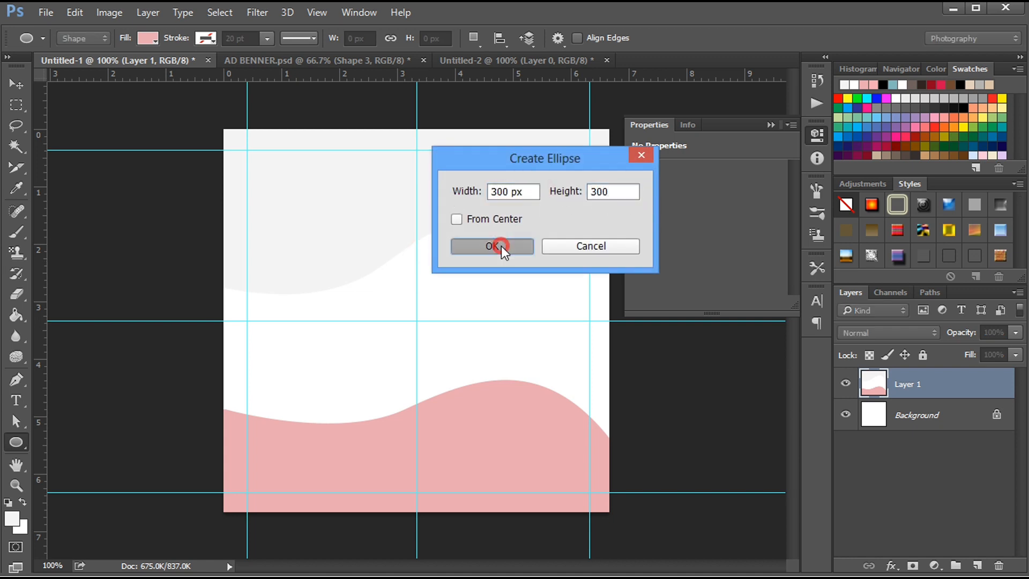
Step: Move the pink circle under the white wave's crest, to about X 194 px and Y 113 px
click(16, 85)
drag(533, 291, 487, 247)
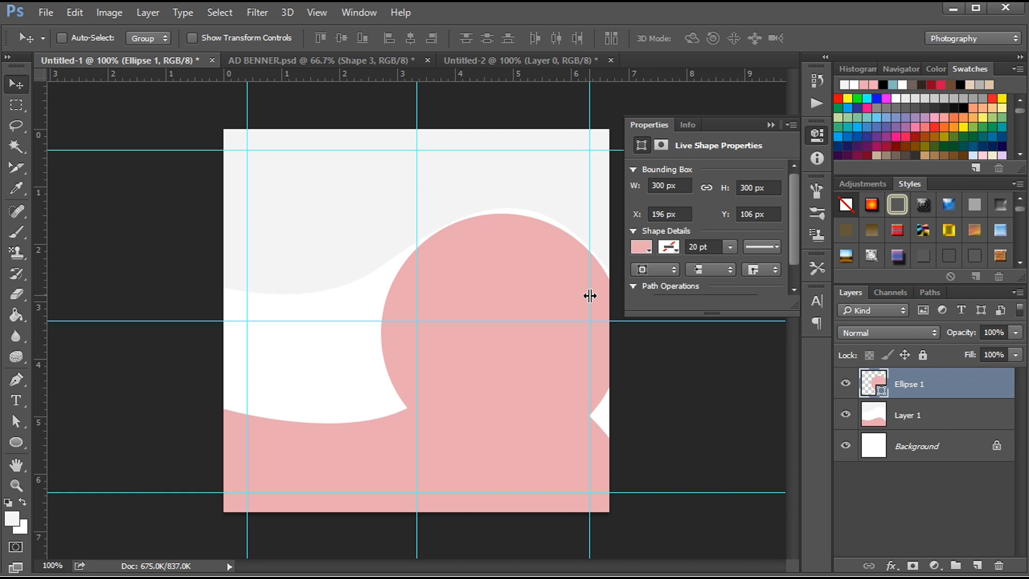
key(Down)
key(Down)
key(Down)
key(Down)
key(Down)
key(Down)
key(Down)
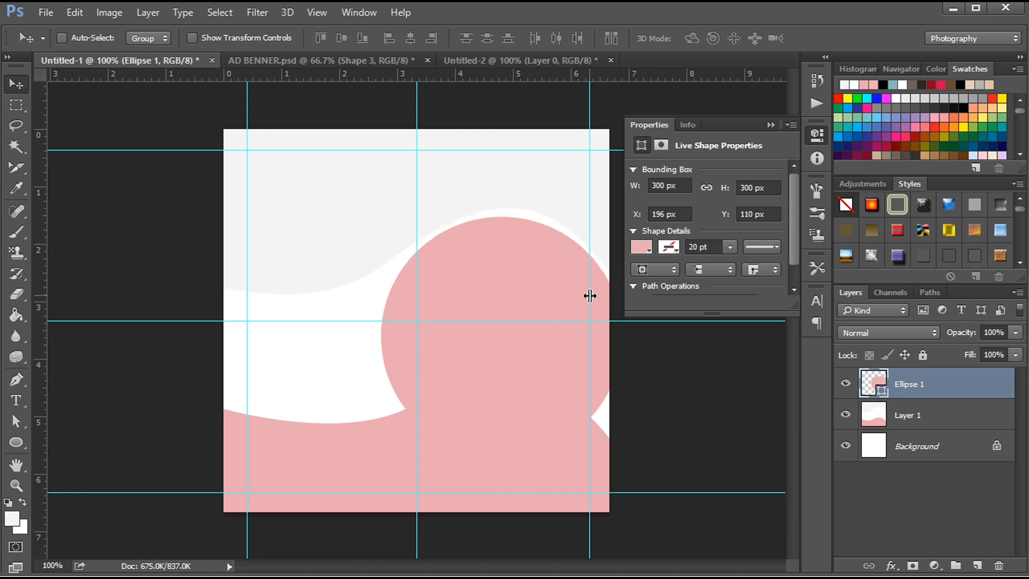
key(Left)
key(Left)
key(Left)
key(Left)
key(Right)
key(Right)
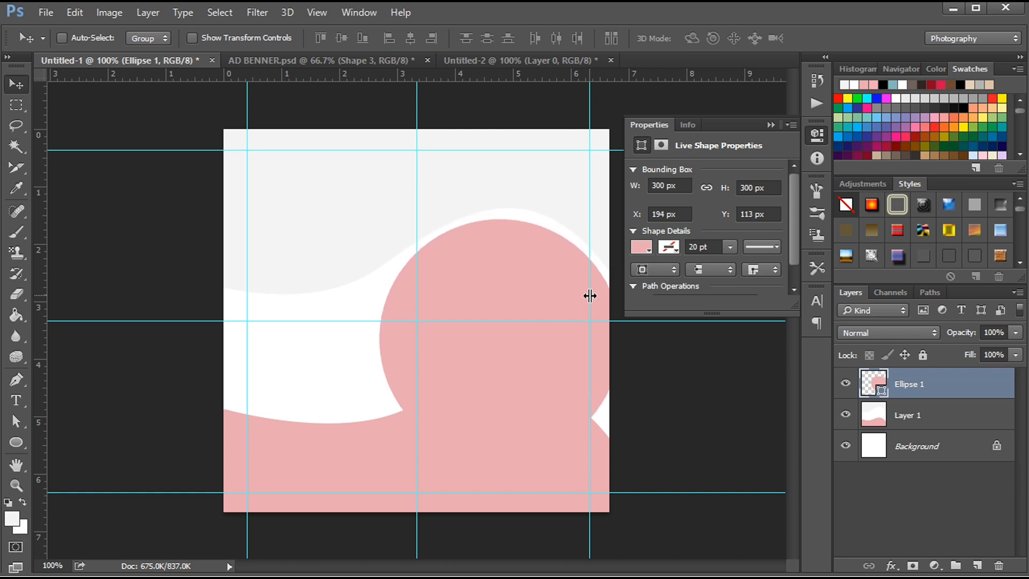
Step: Duplicate the Ellipse 1 layer and switch the copy's fill to a gradient
drag(910, 390, 979, 567)
click(634, 246)
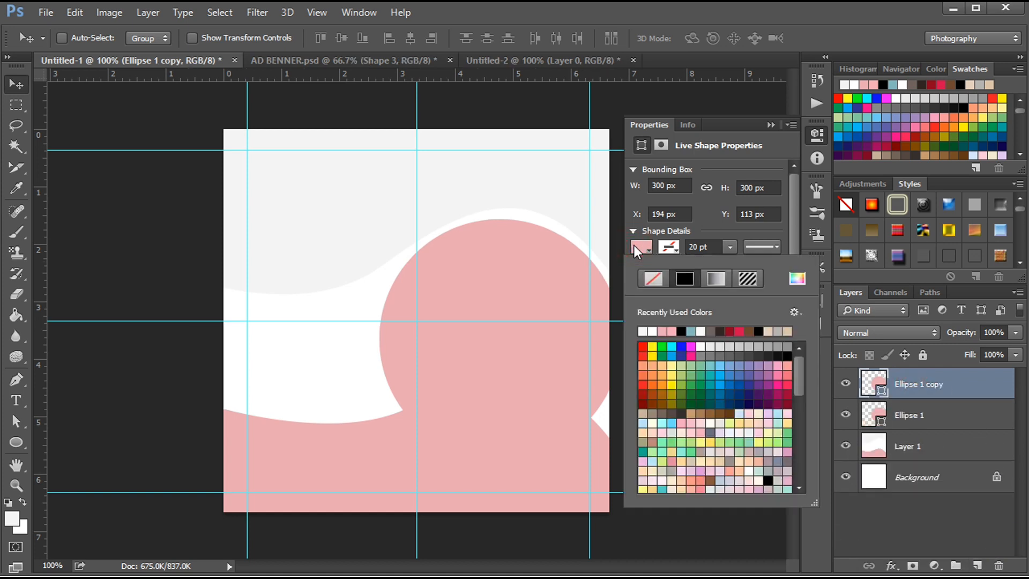
click(713, 278)
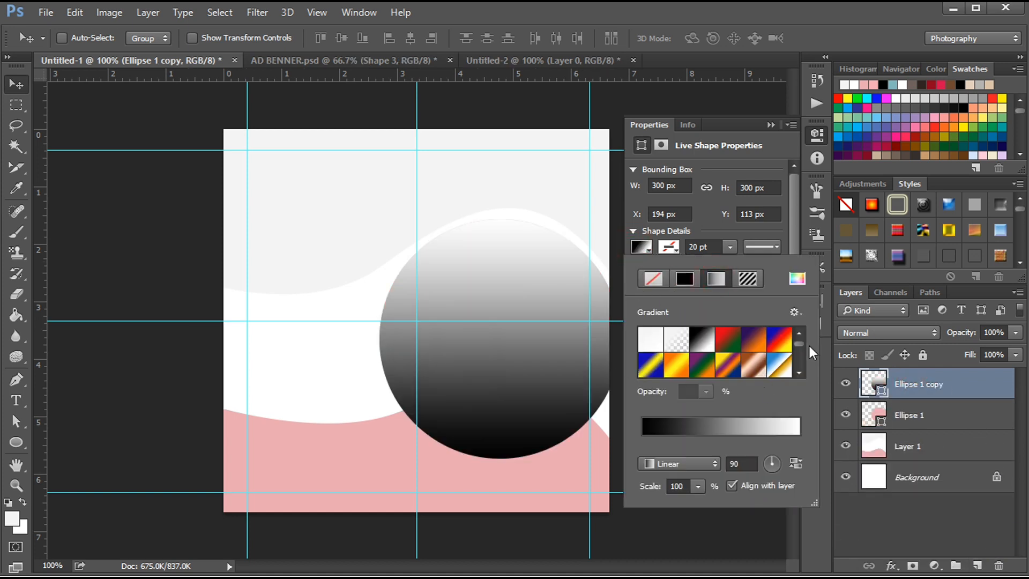
Step: Load the Untitled Gradients2 file from the photoshop set folder into the gradient presets twice
click(795, 311)
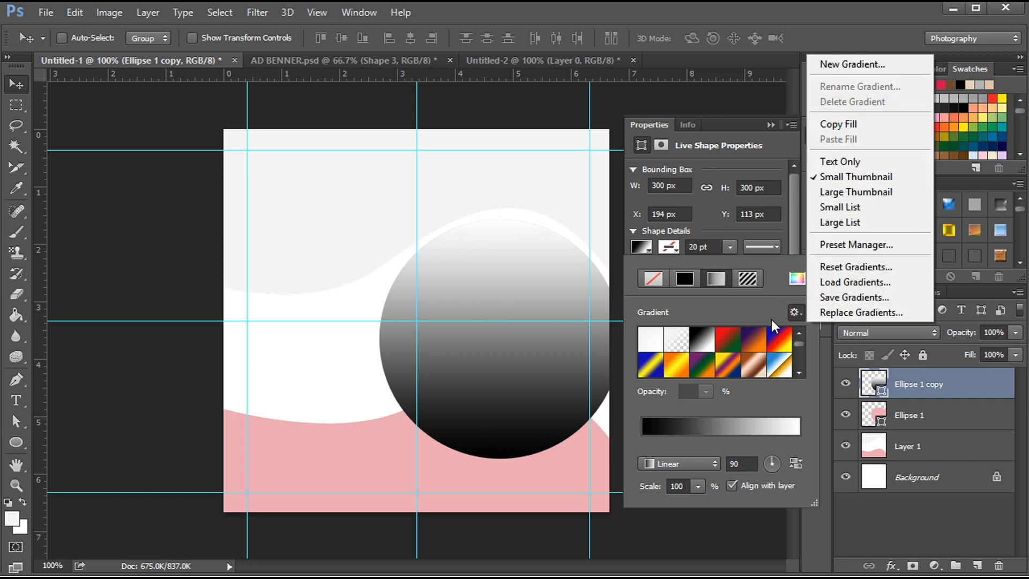
click(822, 282)
click(742, 333)
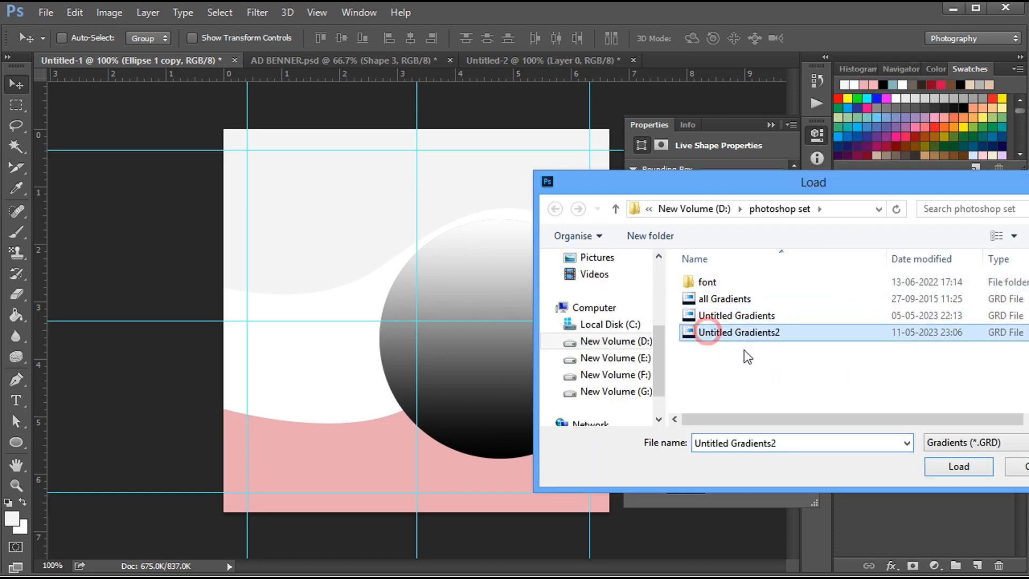
click(959, 466)
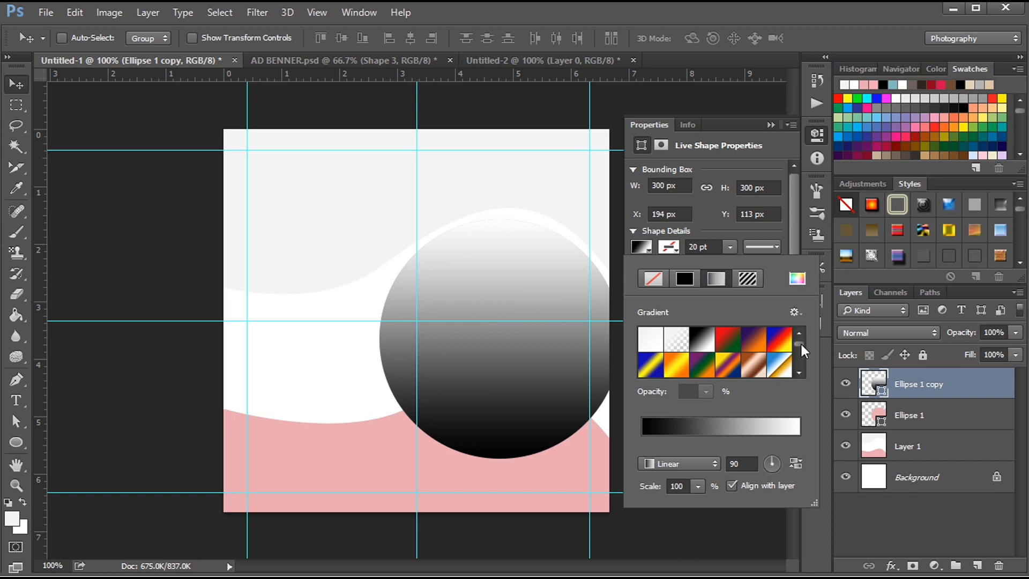
drag(800, 343, 800, 372)
click(794, 312)
click(822, 285)
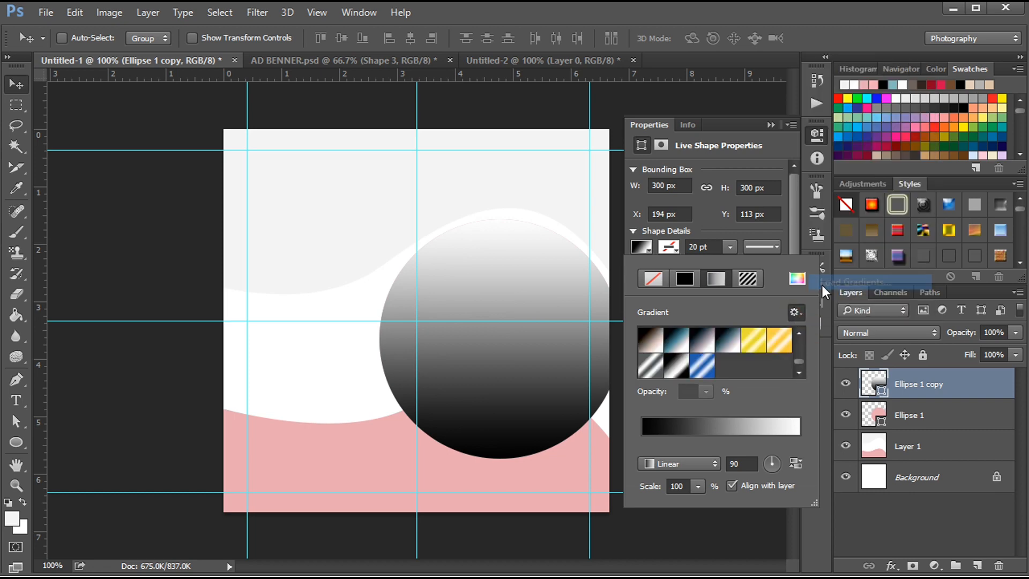
double_click(741, 336)
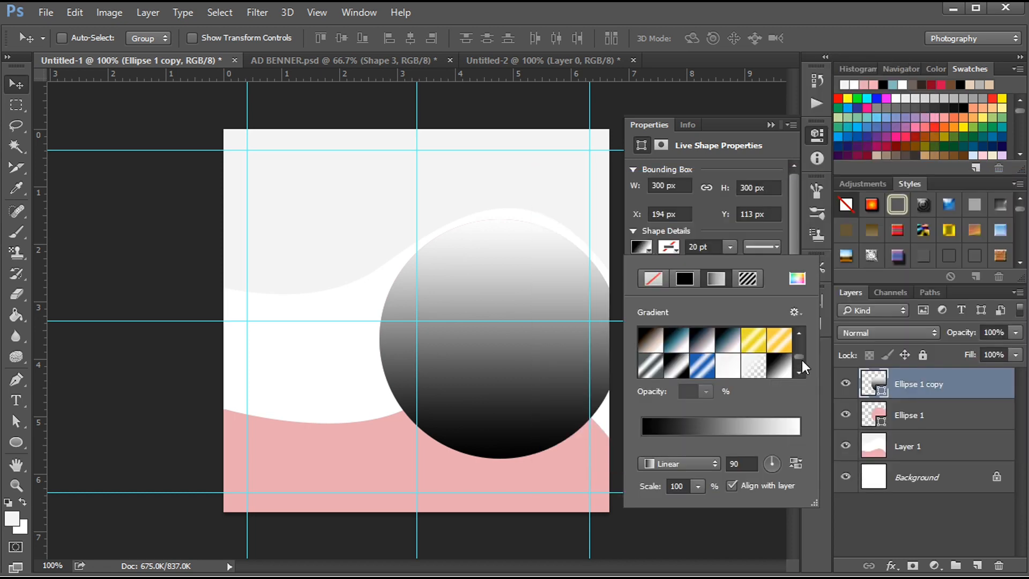
Step: Apply the white-to-transparent gradient preset to the circle copy and collapse its shape properties
drag(802, 360, 798, 331)
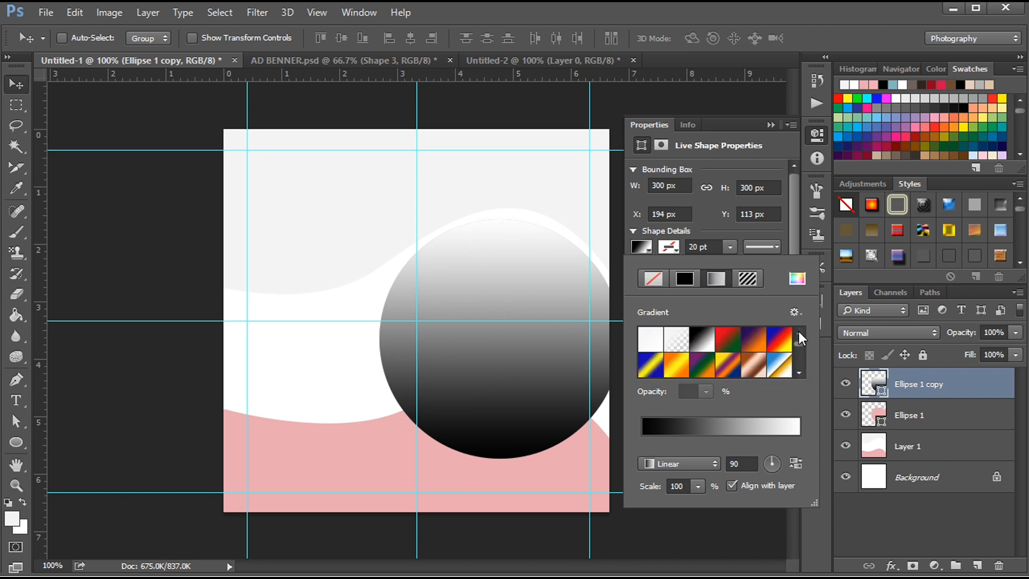
click(676, 344)
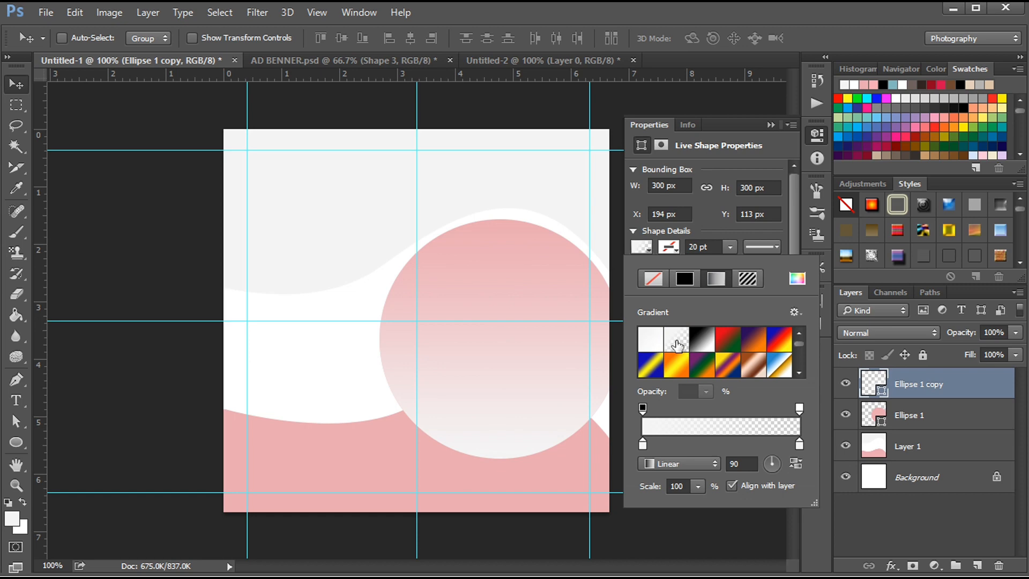
click(773, 121)
click(772, 121)
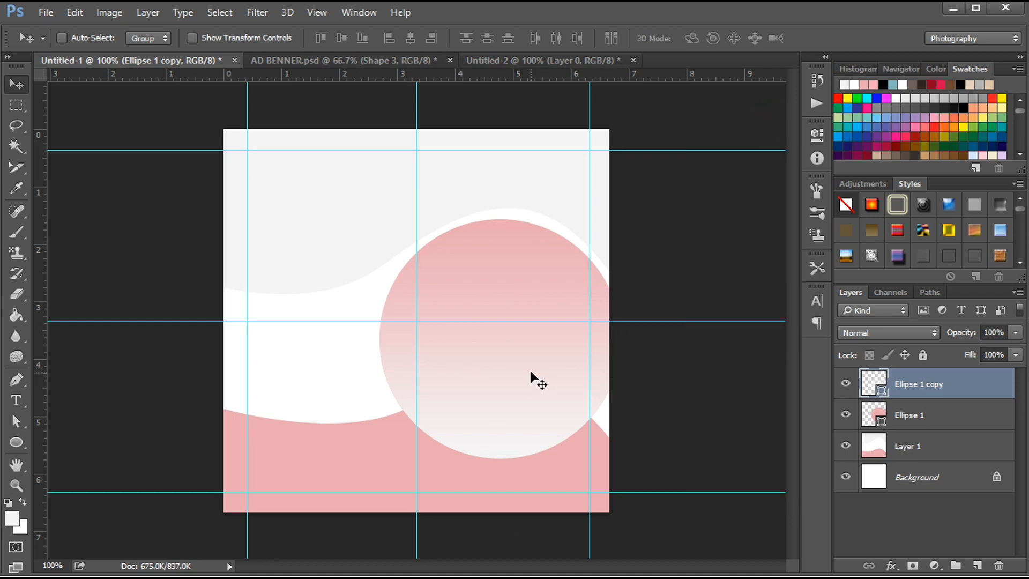
Step: Nudge the gradient circle slightly right and up so a pink crescent of the original circle shows beside it
key(Right)
key(Right)
key(Right)
key(Right)
key(Right)
key(Right)
key(Right)
key(Right)
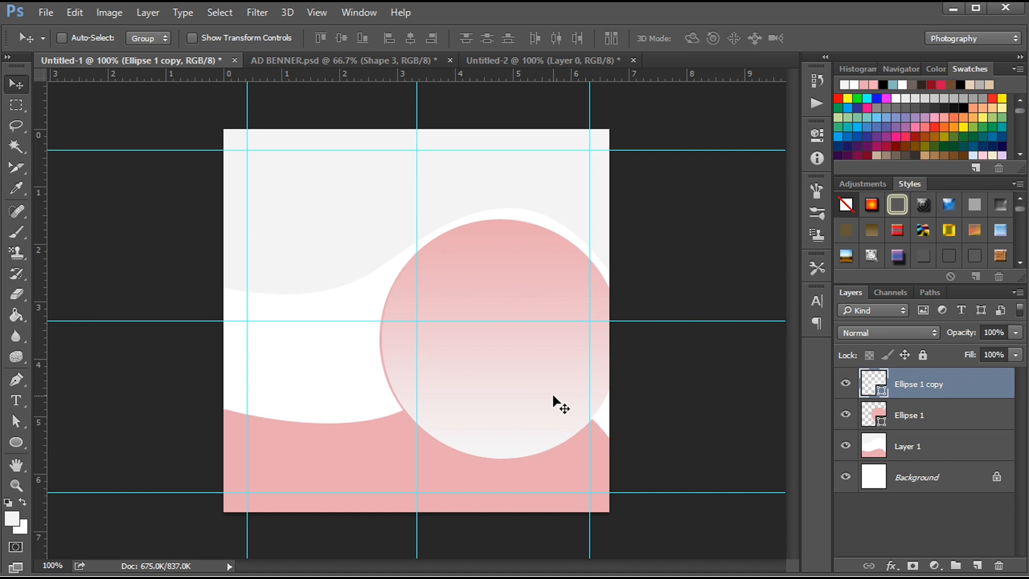
key(Up)
key(Up)
key(Up)
key(Up)
key(Up)
key(Up)
key(Up)
key(Up)
key(Up)
key(Up)
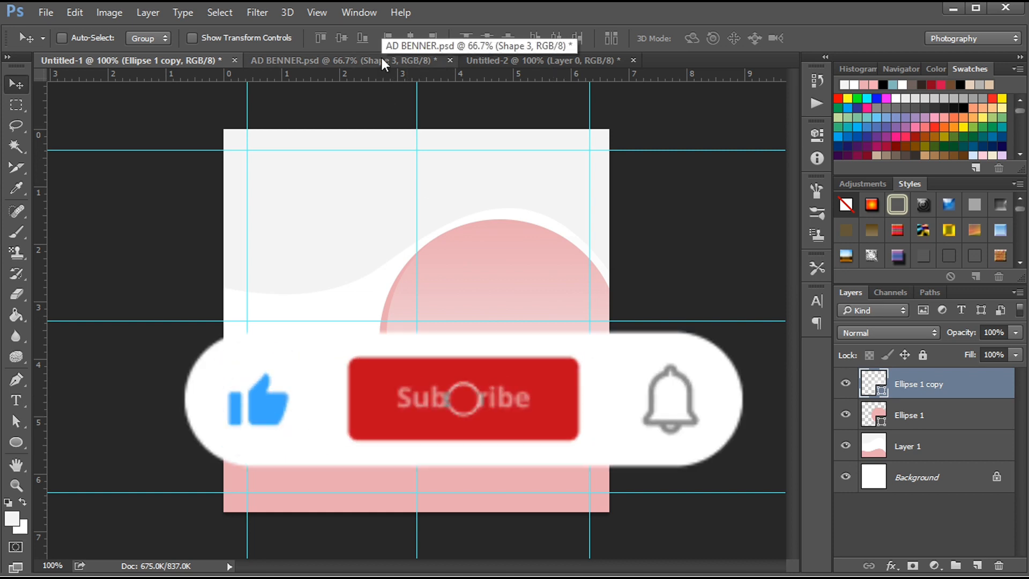
Step: Copy the LOGO text from AD BENNER.psd into the upper-right corner of the Untitled-1 design
click(381, 60)
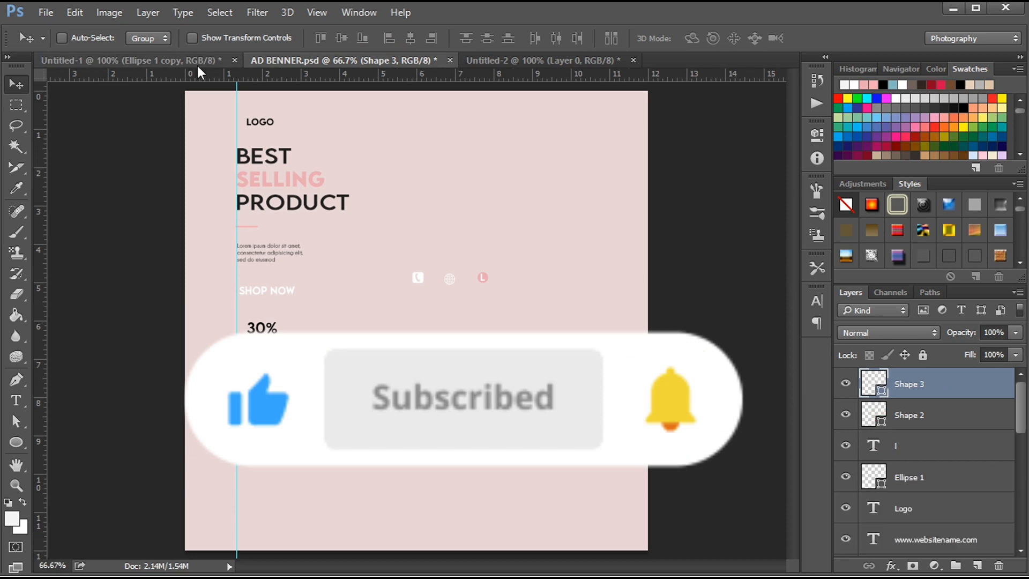
click(187, 59)
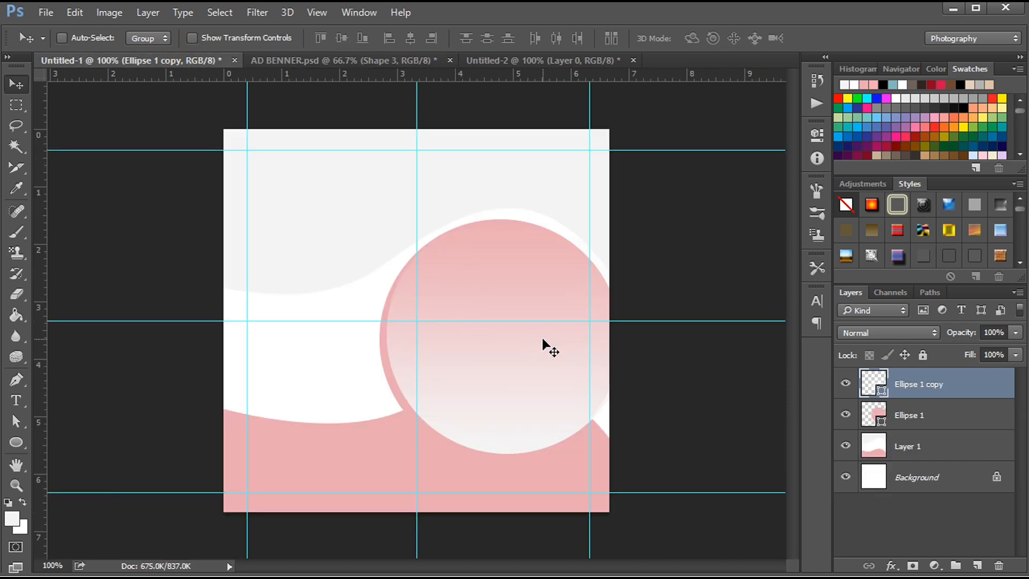
click(381, 59)
ctrl+click(259, 125)
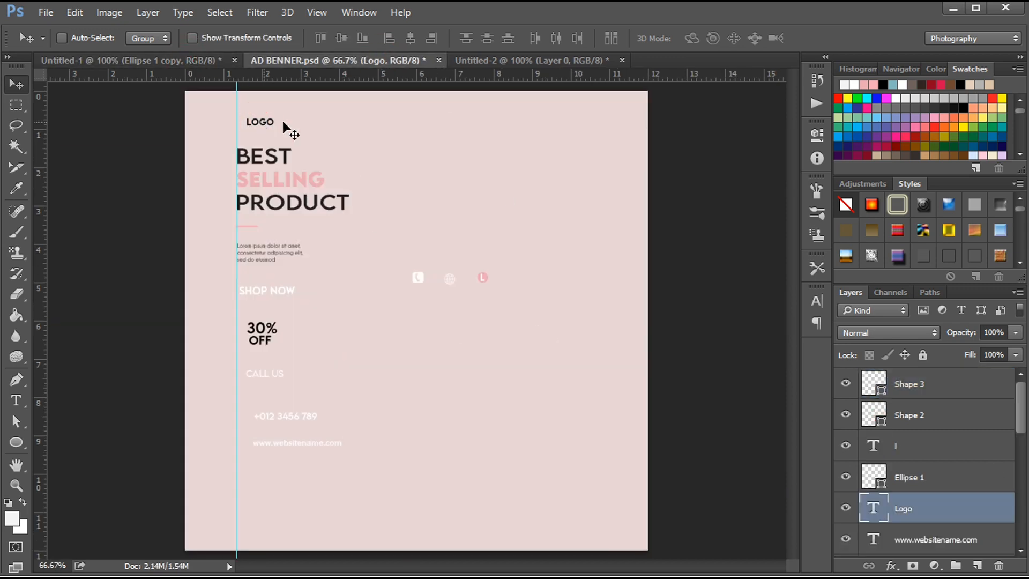
drag(264, 123, 574, 166)
Step: Nudge the LOGO text up and left near the margin guides and copy the pink L icon from AD BENNER.psd to its left
key(Up)
key(Up)
key(Up)
key(Up)
key(Up)
key(Up)
key(Up)
key(Up)
key(Up)
key(Up)
key(Up)
key(Up)
key(Up)
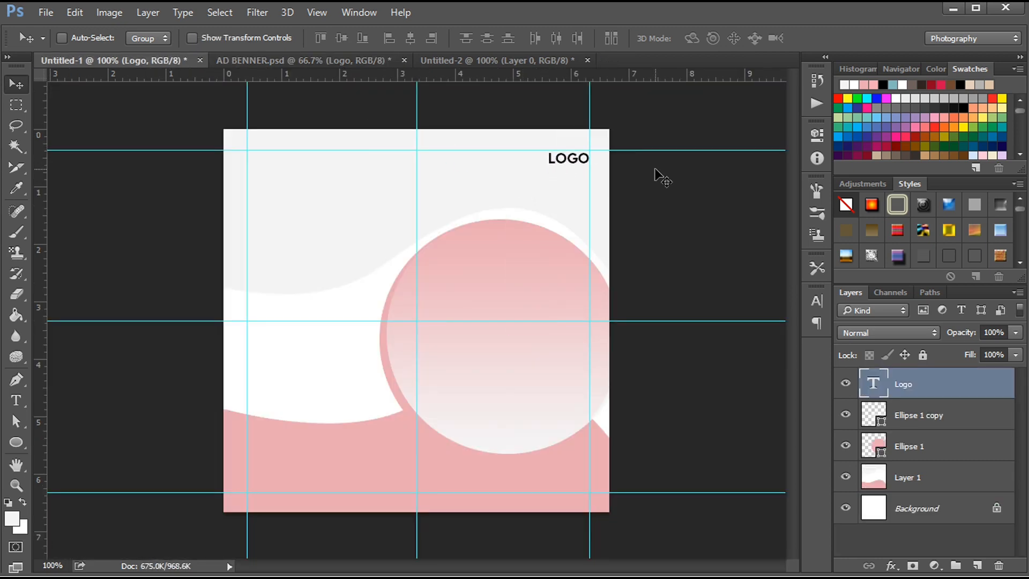
key(Left)
key(Left)
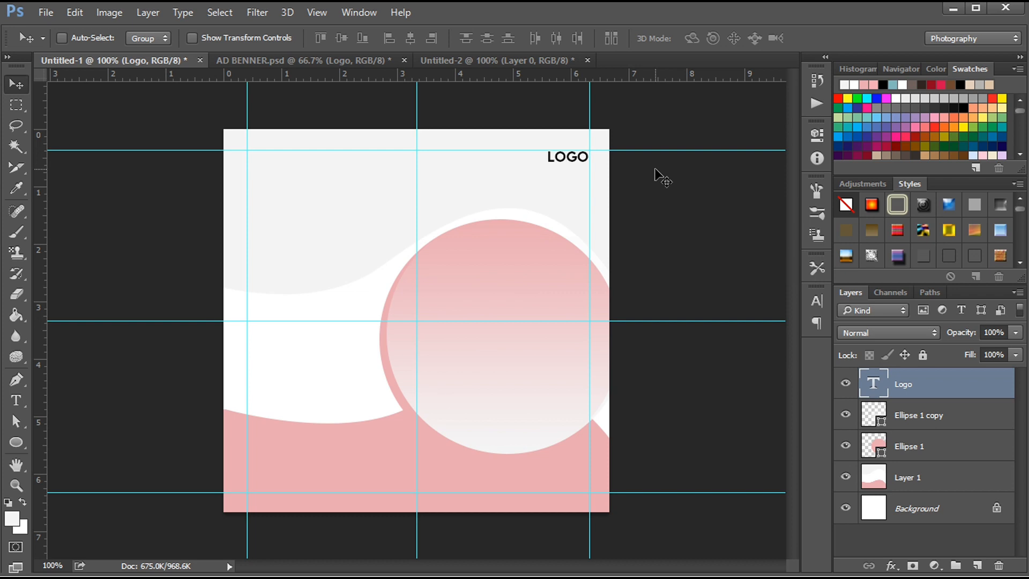
click(348, 61)
drag(483, 275, 536, 163)
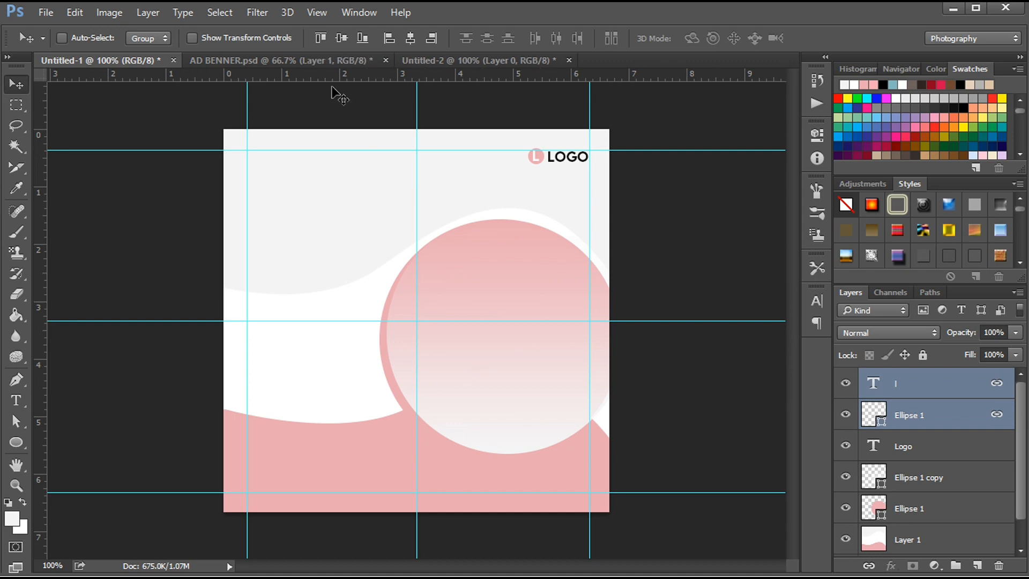
Step: Copy the BEST SELLING PRODUCT headline from AD BENNER.psd into Untitled-1, aligned with the top and left margin guides
click(324, 57)
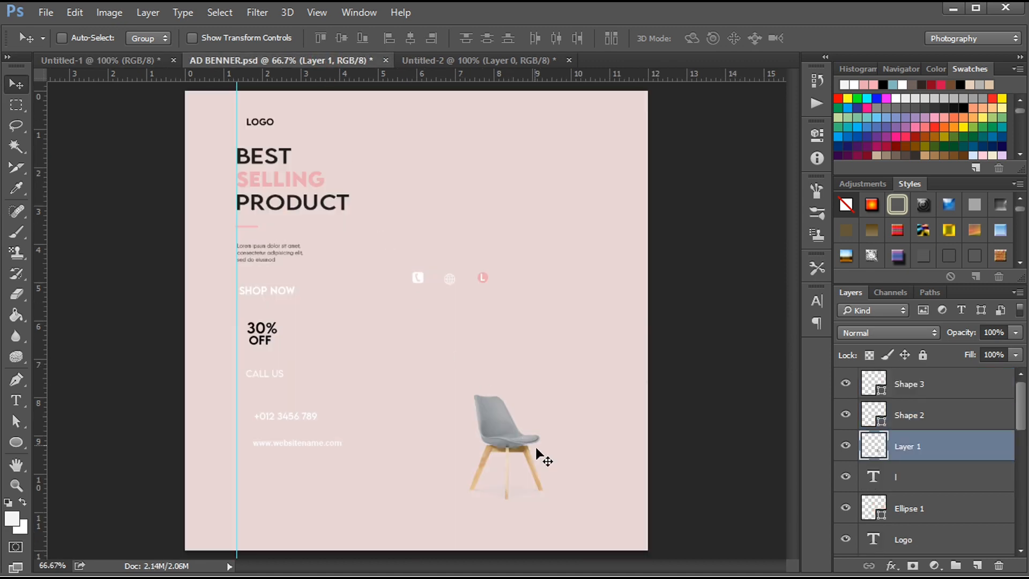
ctrl+click(271, 161)
mouse_move(276, 168)
mouse_down()
mouse_move(214, 66)
mouse_move(145, 63)
mouse_move(288, 190)
mouse_move(293, 170)
mouse_up()
key(Left)
key(Left)
key(Left)
key(Left)
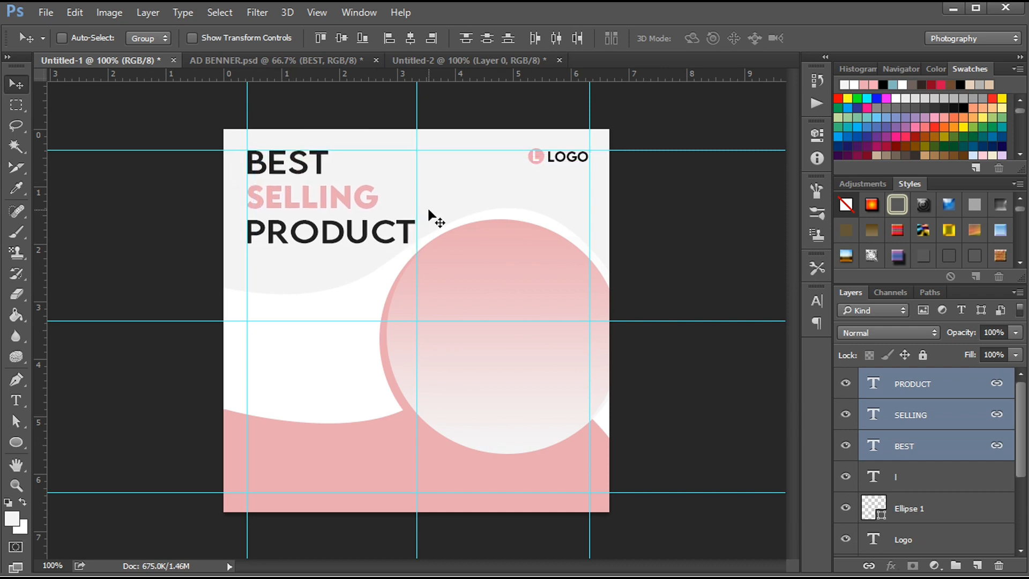
Step: Copy the short pink line from AD BENNER.psd into Untitled-1 and place it below the headline at the left guide
click(279, 60)
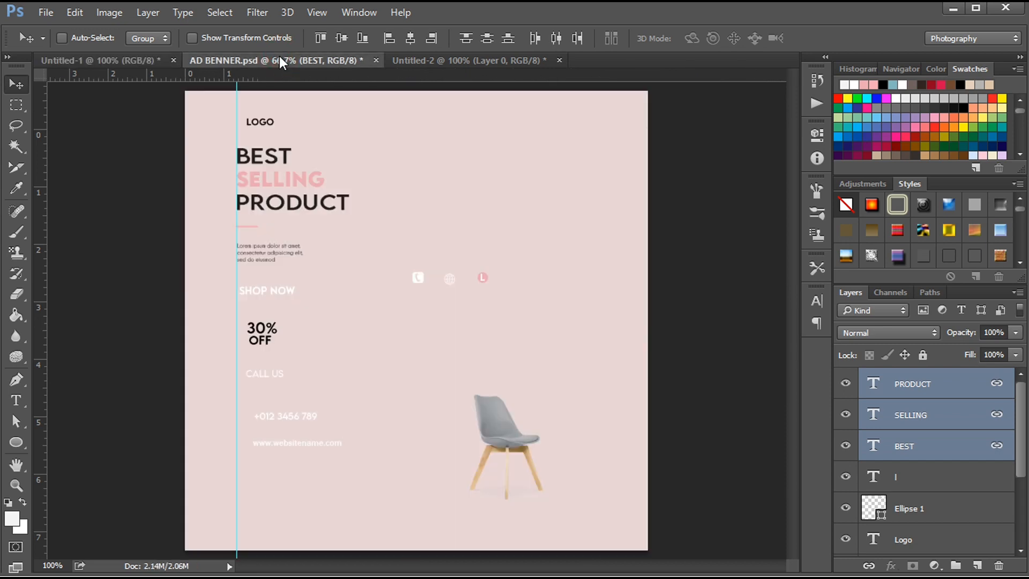
ctrl+click(252, 226)
drag(253, 229, 265, 258)
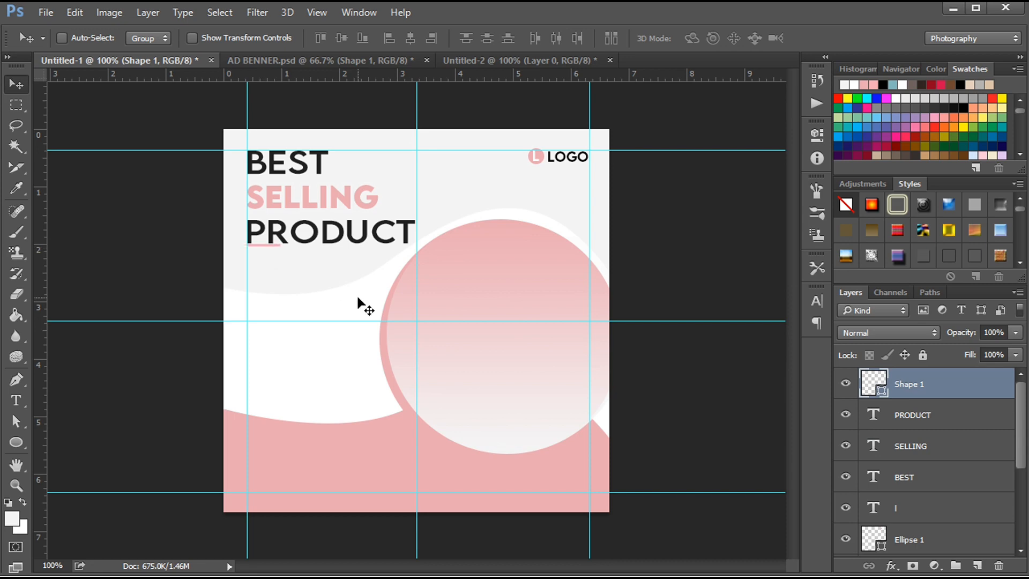
key(shift+Down)
key(shift+Down)
key(shift+Down)
key(shift+Down)
Step: Copy the Lorem ipsum paragraph from AD BENNER.psd into Untitled-1, just under the pink line
click(304, 60)
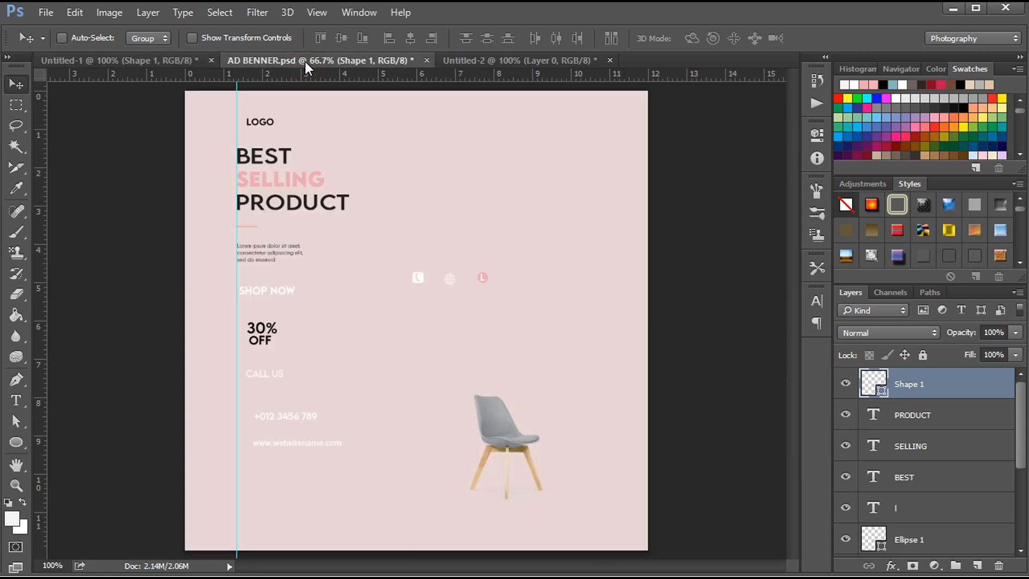
ctrl+click(271, 252)
drag(271, 252, 312, 297)
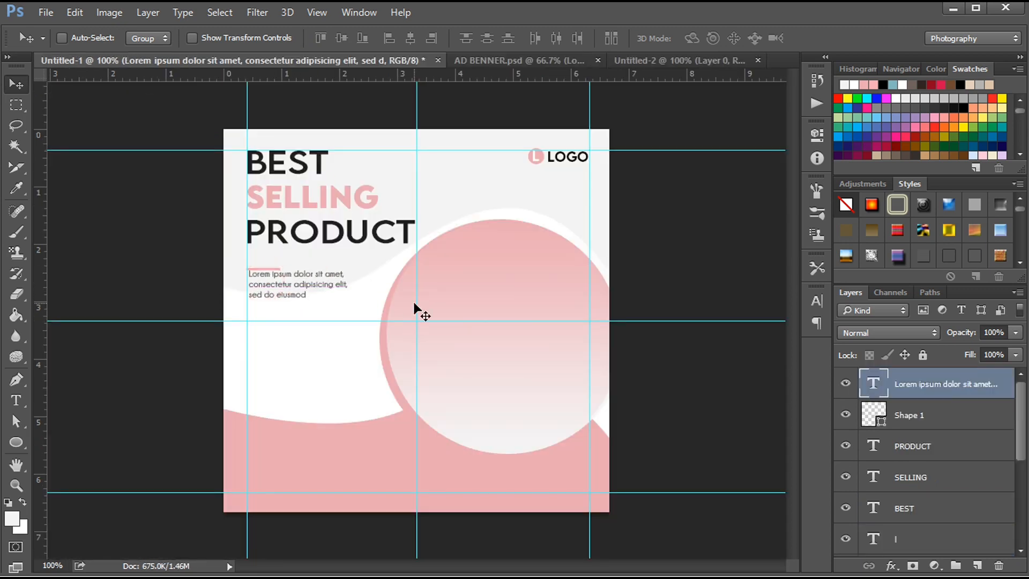
Step: Nudge the Lorem ipsum paragraph down to leave a gap below the pink line, aligned with the left guide
key(Down)
key(Down)
key(Down)
key(Down)
key(Down)
key(Down)
key(Down)
key(Down)
key(Down)
key(Down)
key(Down)
key(Down)
key(Down)
key(Down)
key(Down)
key(Down)
key(Down)
key(Down)
key(Down)
key(Down)
key(Down)
key(Down)
key(Down)
key(Down)
key(Down)
key(Down)
key(Down)
key(Down)
key(Down)
key(Down)
key(Down)
key(Down)
key(Down)
key(Down)
key(Down)
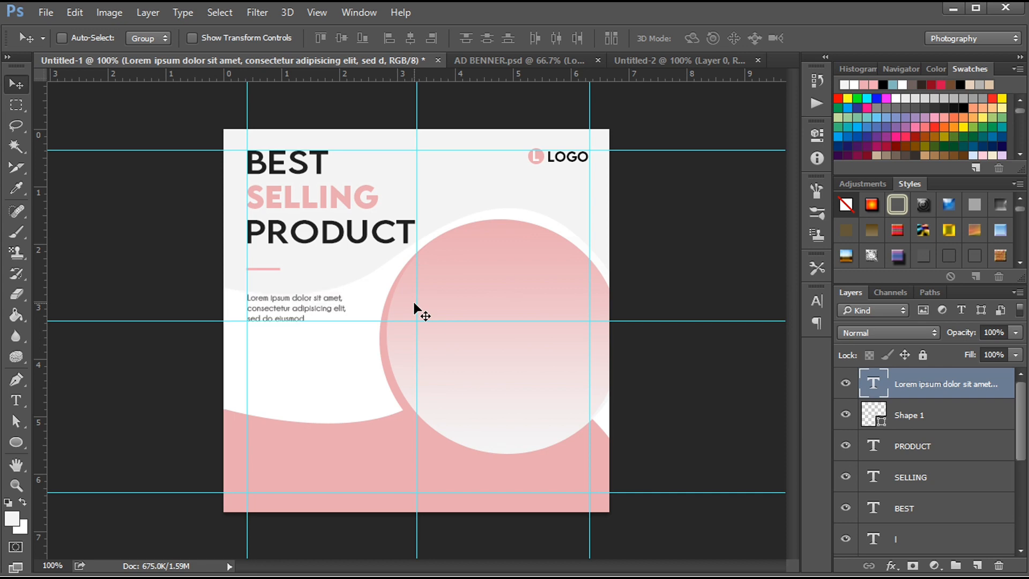
Step: Copy the SHOP NOW text from AD BENNER.psd onto the lower pink wave in Untitled-1
click(555, 61)
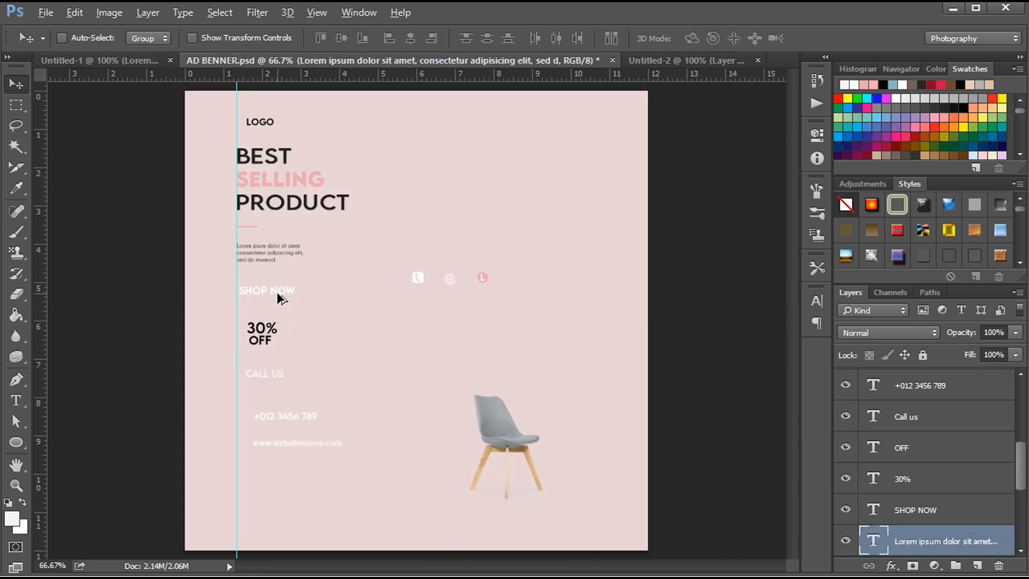
drag(277, 297, 335, 464)
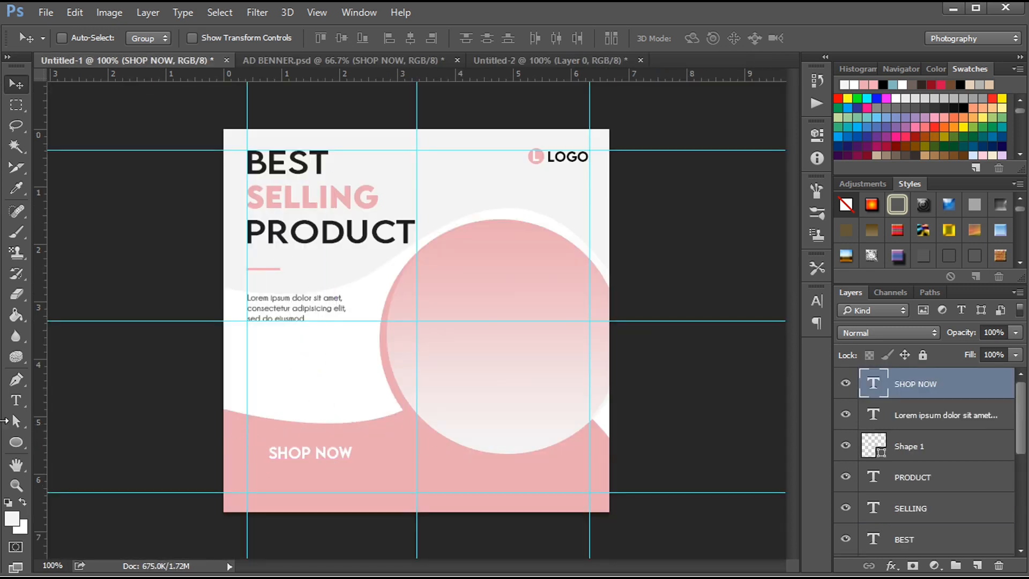
Step: Create a pink rounded rectangle 112 px wide and 22 px high with 30 px radii in the white area below the paragraph
click(17, 442)
click(96, 455)
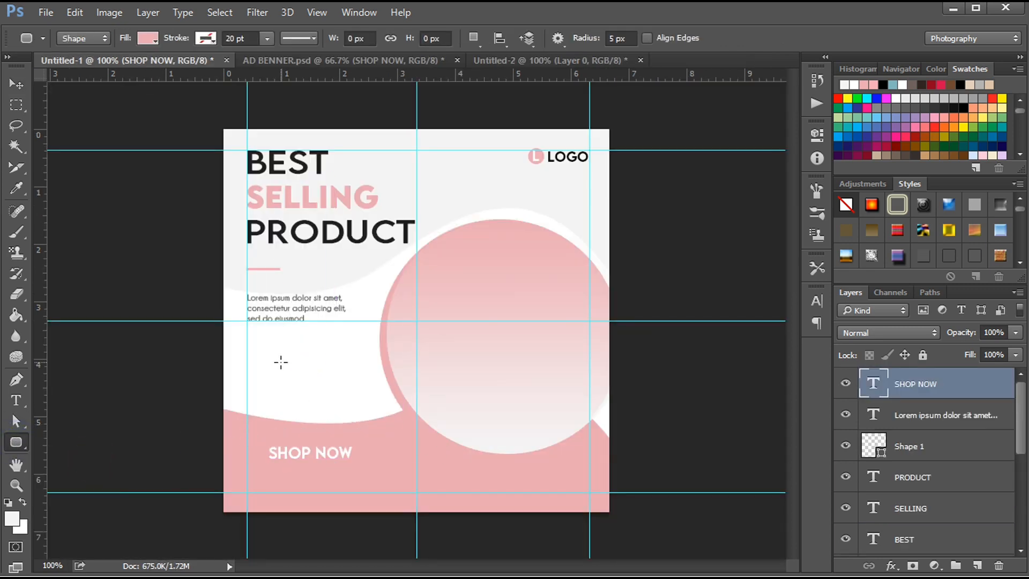
click(280, 362)
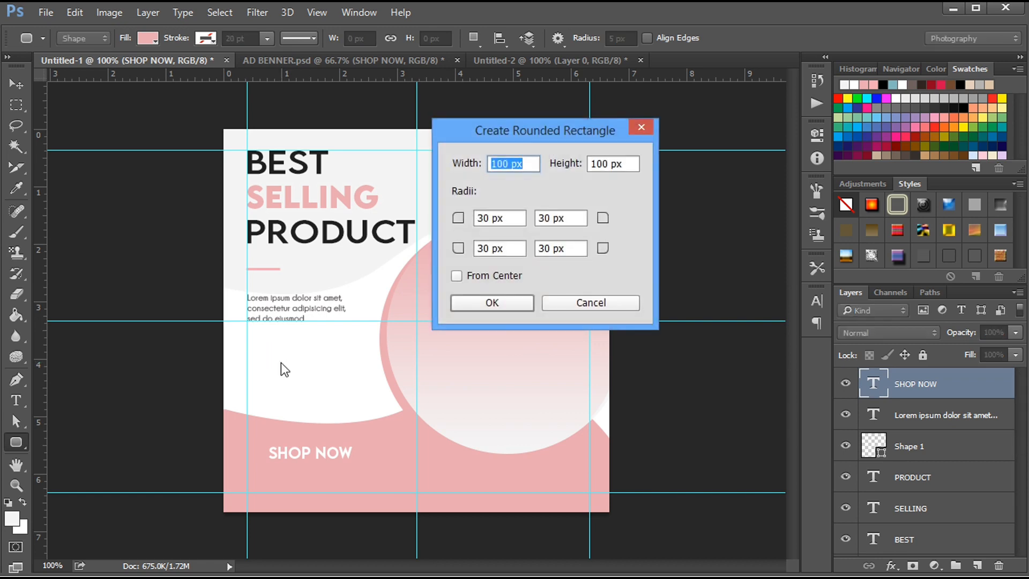
text(112)
click(620, 161)
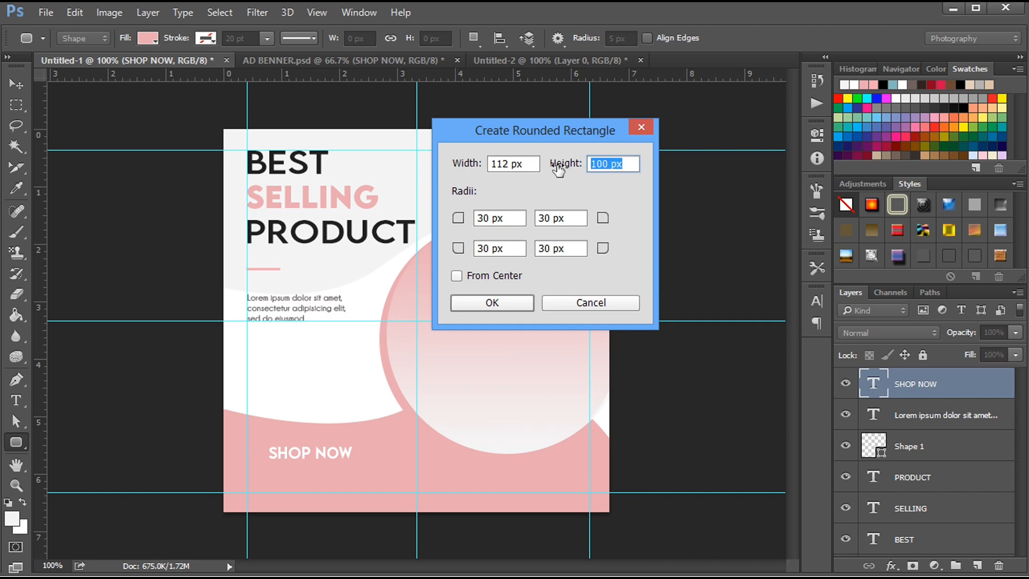
text(22)
key(Return)
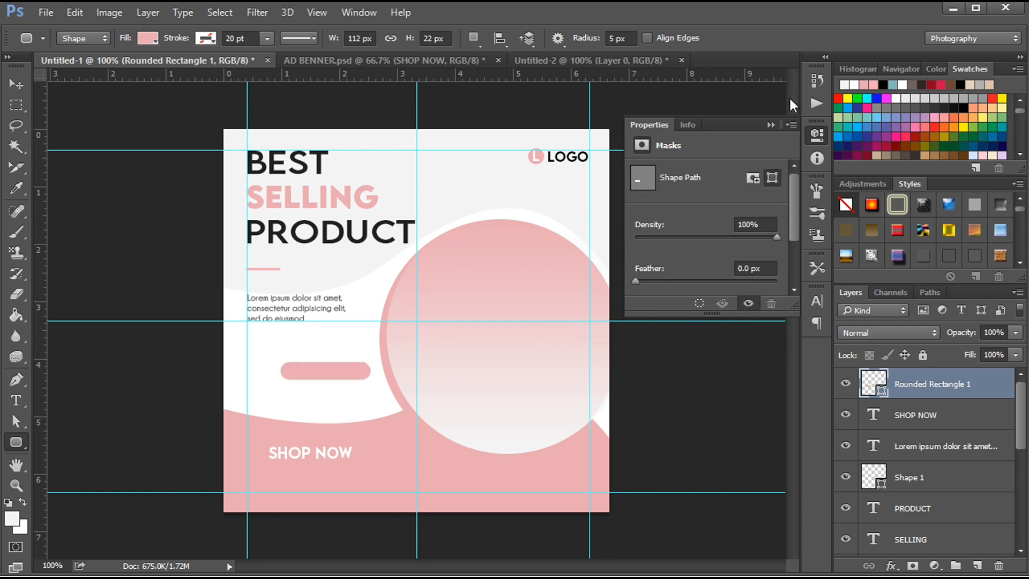
Step: Move the pink rounded rectangle to the left guide, leaving a gap below the Lorem ipsum paragraph
click(771, 124)
click(15, 85)
drag(326, 375, 291, 333)
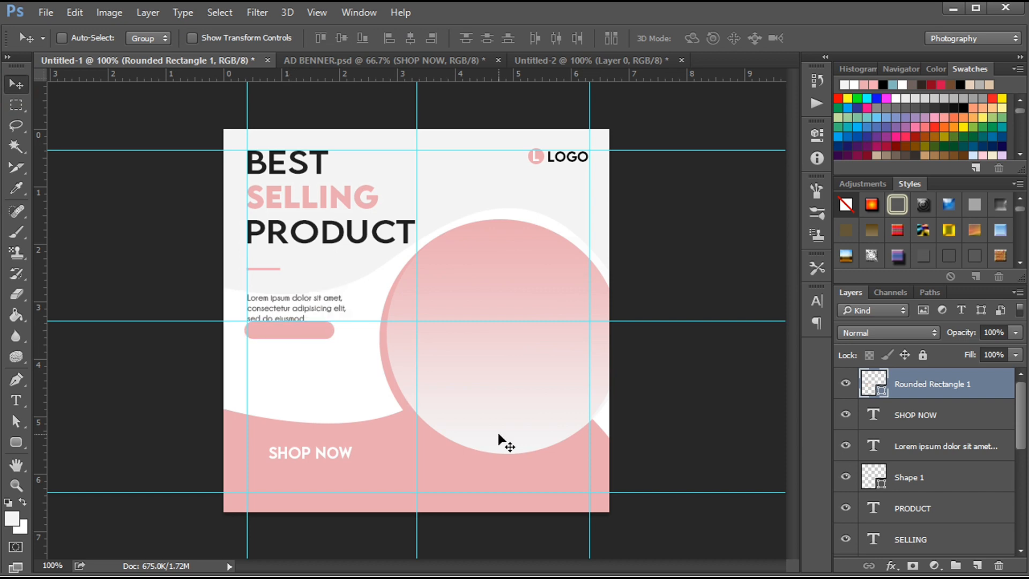
key(shift+Down)
key(shift+Down)
key(shift+Down)
key(shift+Down)
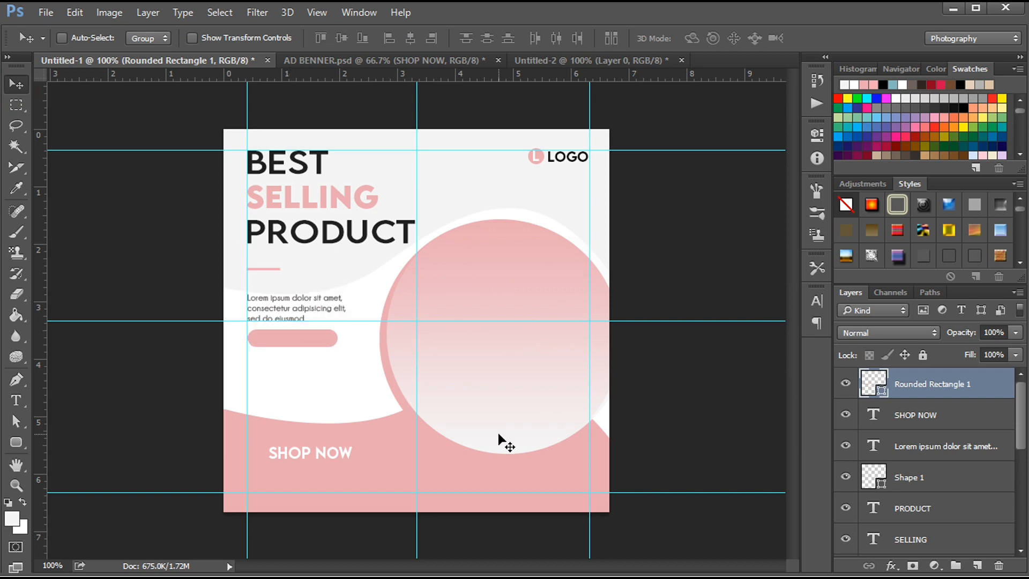
Step: Place the SHOP NOW text over the pink rounded rectangle and stack its layer above the rectangle's
ctrl+click(325, 454)
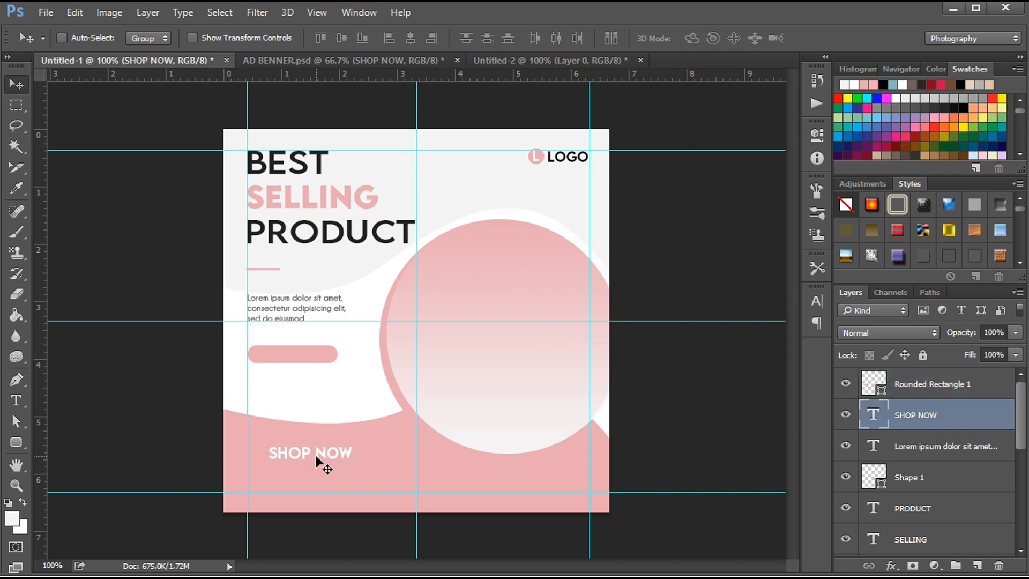
drag(321, 464, 298, 351)
drag(942, 419, 935, 376)
drag(275, 352, 274, 362)
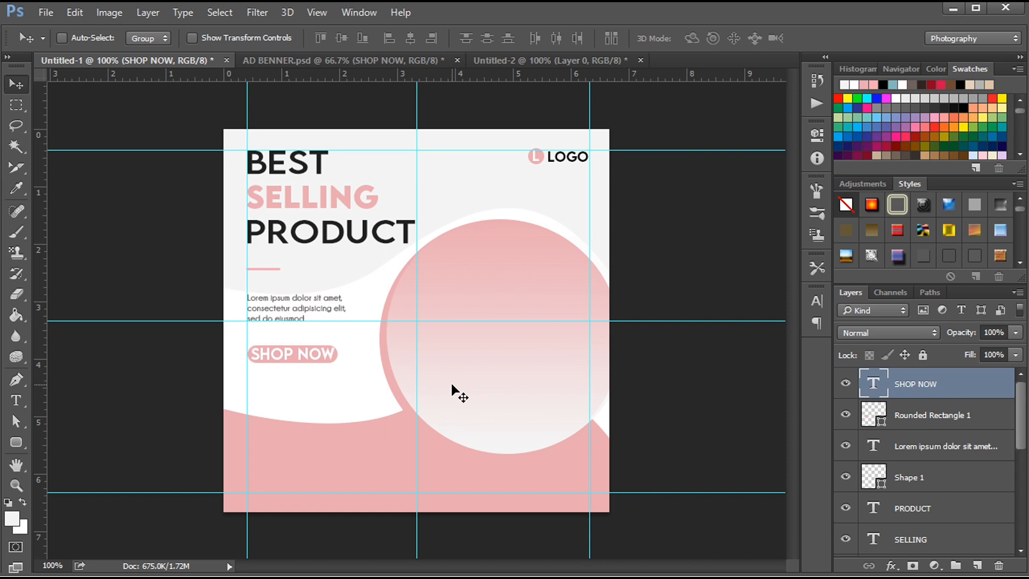
Step: Widen the pink rounded rectangle slightly to the right and nudge the SHOP NOW text right to center it inside
click(884, 422)
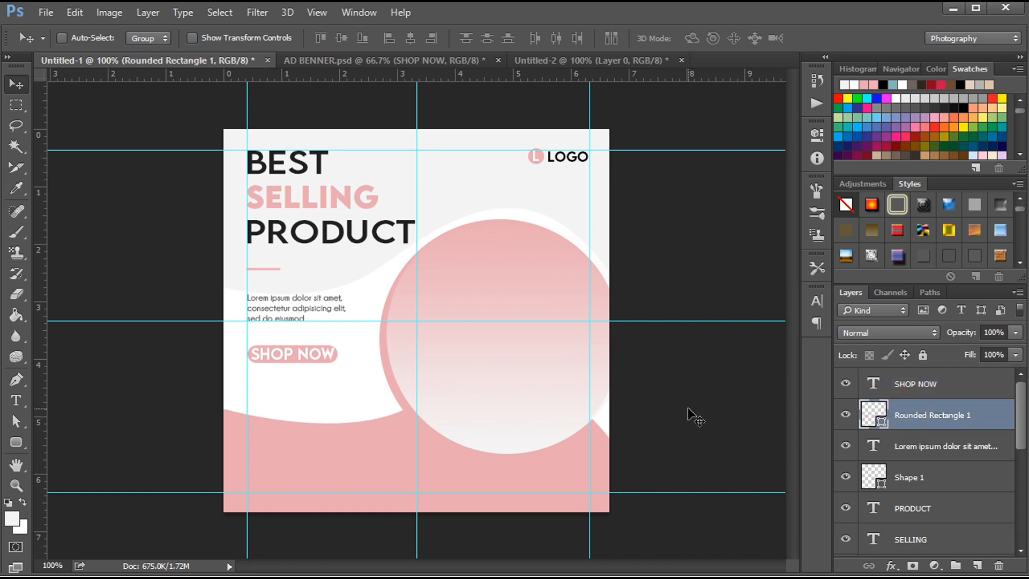
key(ctrl+t)
drag(339, 355, 344, 355)
key(Return)
click(943, 389)
key(Right)
key(Right)
key(Right)
key(Right)
key(Right)
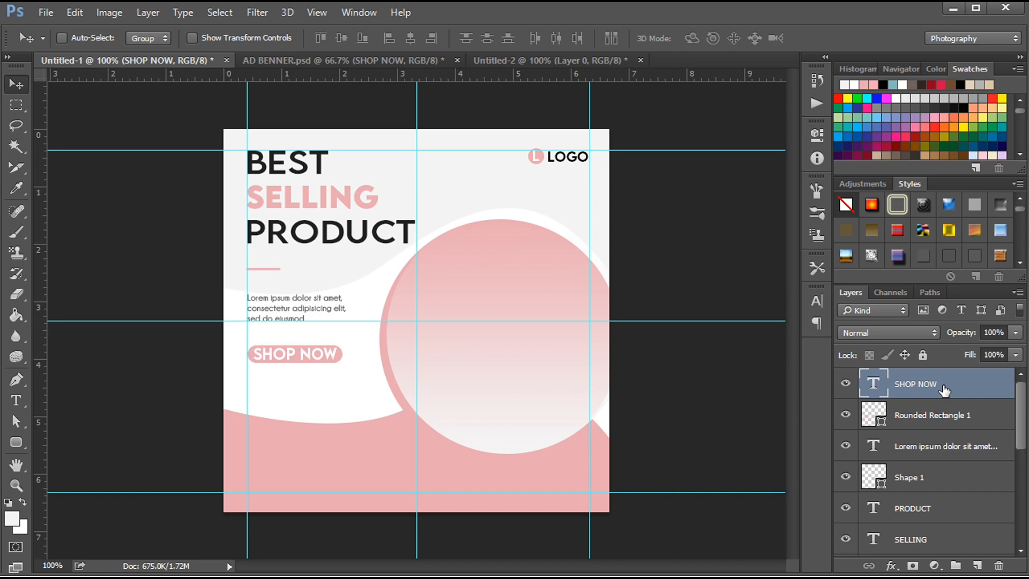
Step: Create a pink circle 77 px wide and 77 px high with the Ellipse tool on the lower wave
click(16, 441)
drag(16, 443, 75, 471)
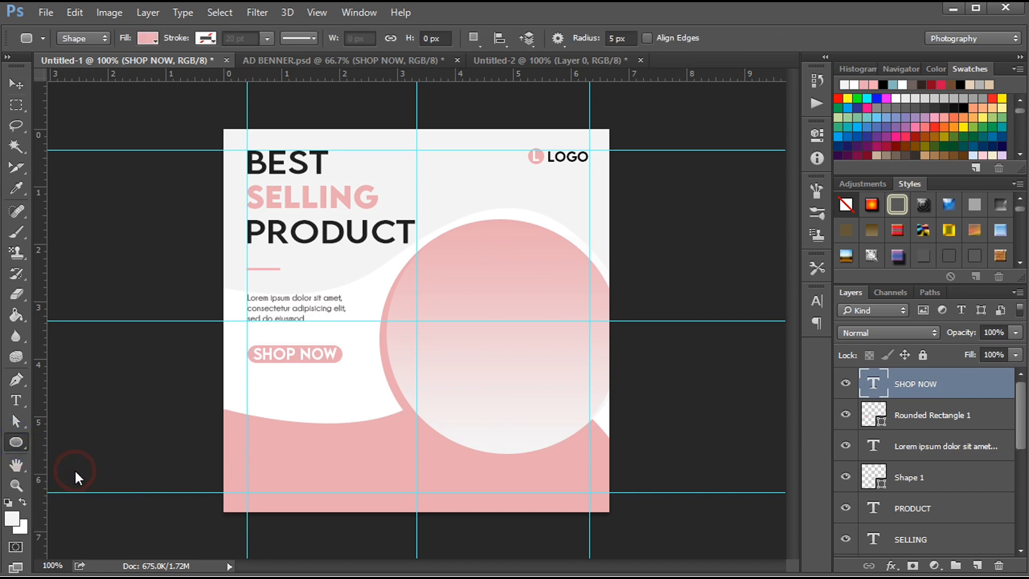
click(326, 435)
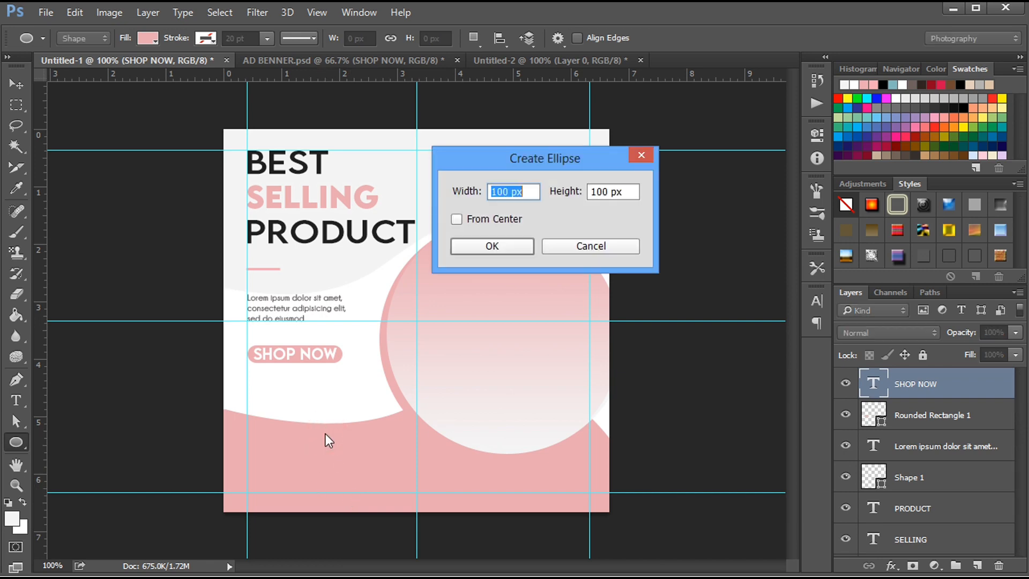
text(77)
key(Tab)
text(7)
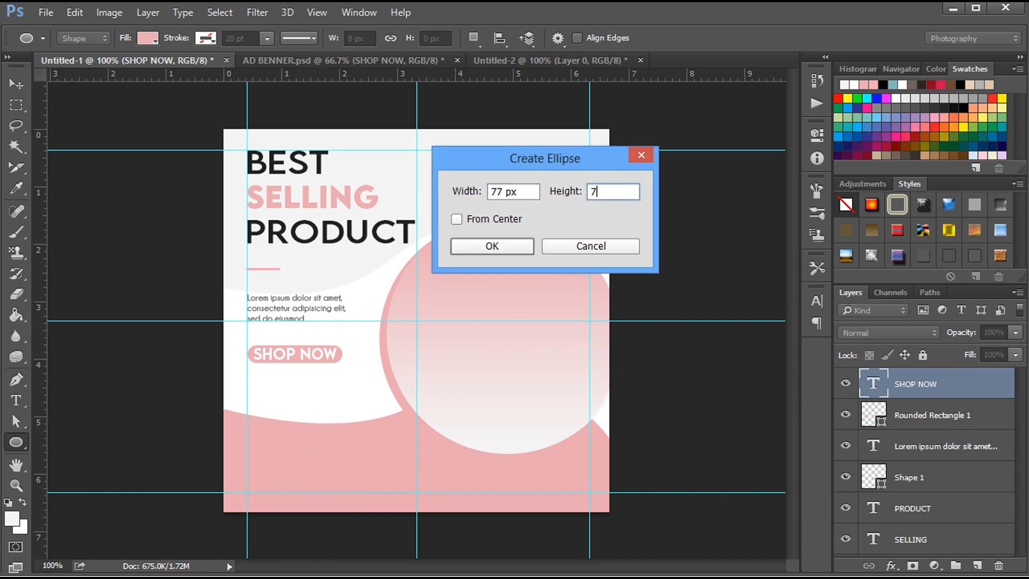
text(7)
click(492, 246)
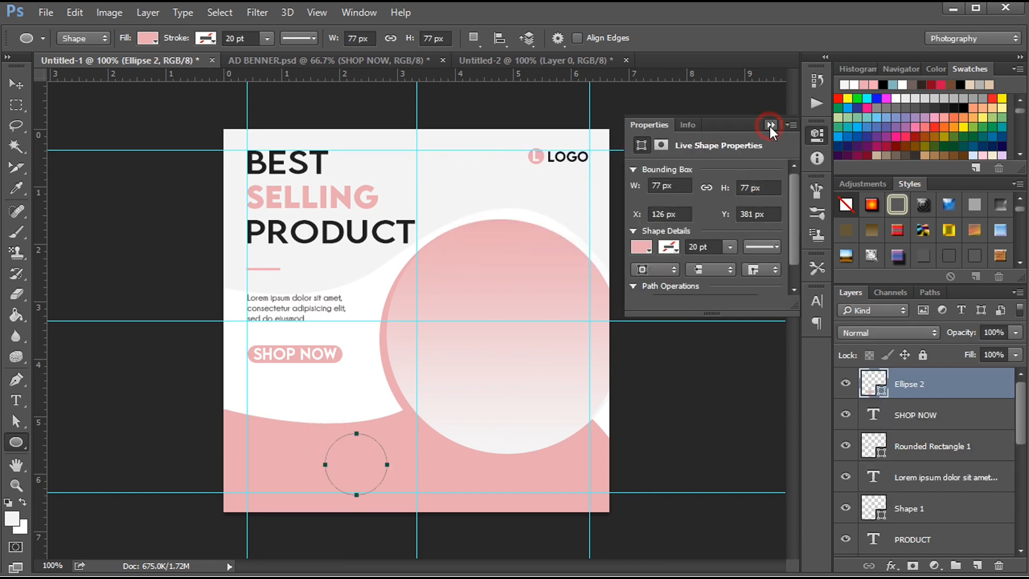
click(772, 128)
Step: Move the small pink circle below the SHOP NOW button, aligned with the left guide and overlapping the wave's edge
key(v)
drag(336, 460, 259, 391)
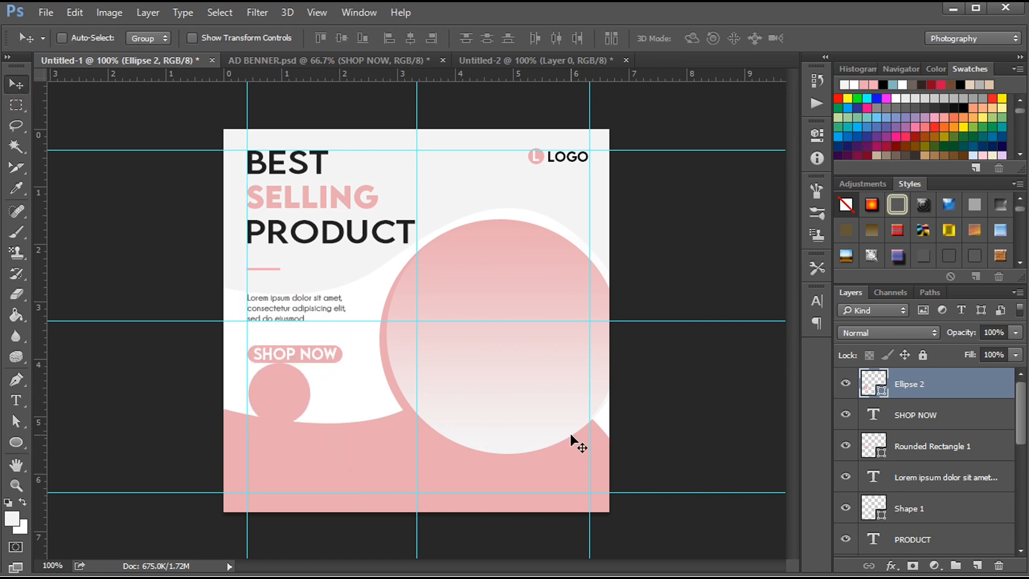
key(shift+Down)
key(shift+Down)
key(shift+Down)
key(shift+Down)
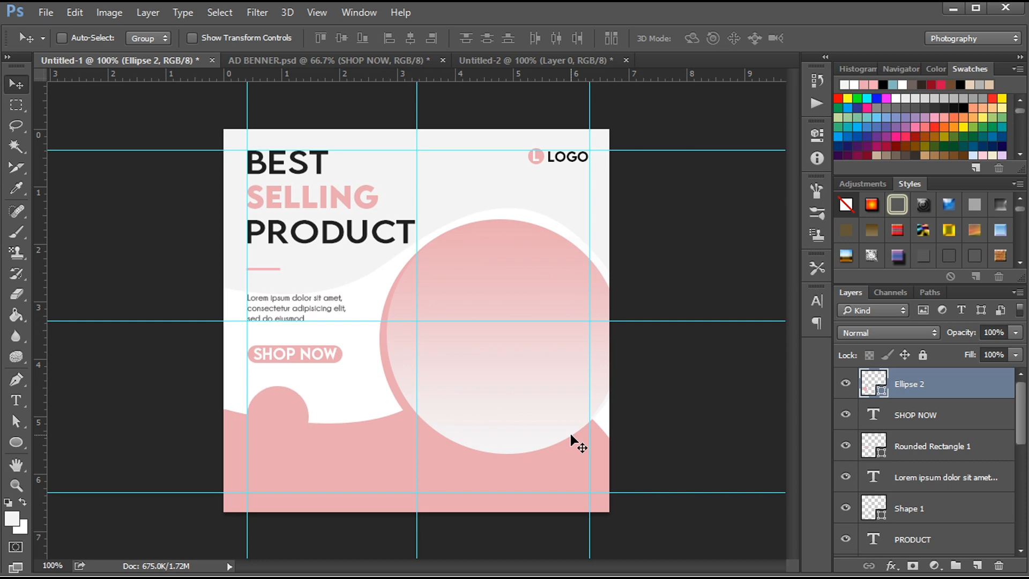
Step: Copy the linked 30% OFF text from AD BENNER.psd into Untitled-1 and center it on the small pink circle
click(368, 60)
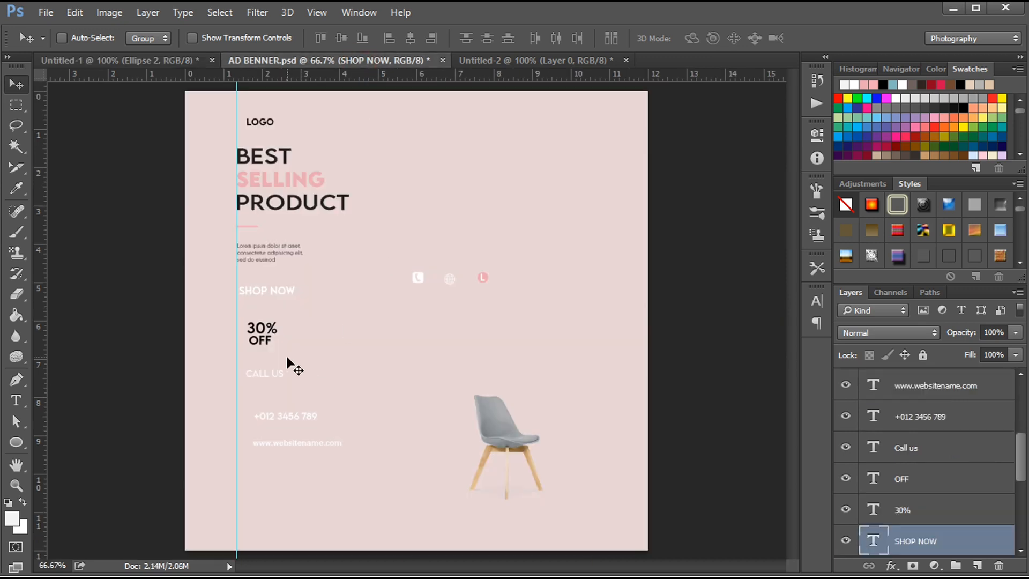
ctrl+click(268, 335)
drag(268, 335, 277, 418)
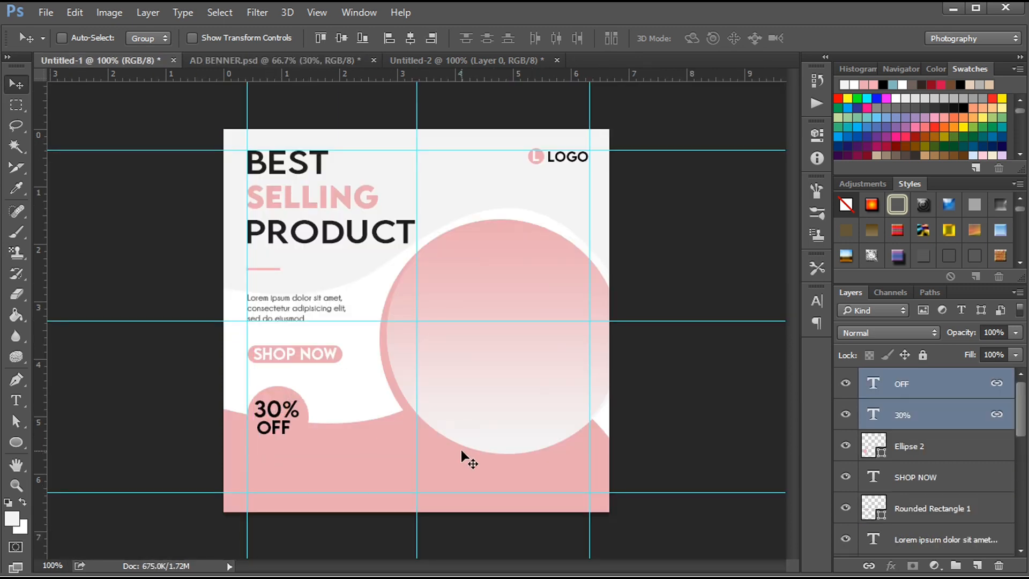
key(Right)
key(Right)
key(Right)
key(Right)
key(Right)
key(Right)
key(Up)
key(Up)
key(Up)
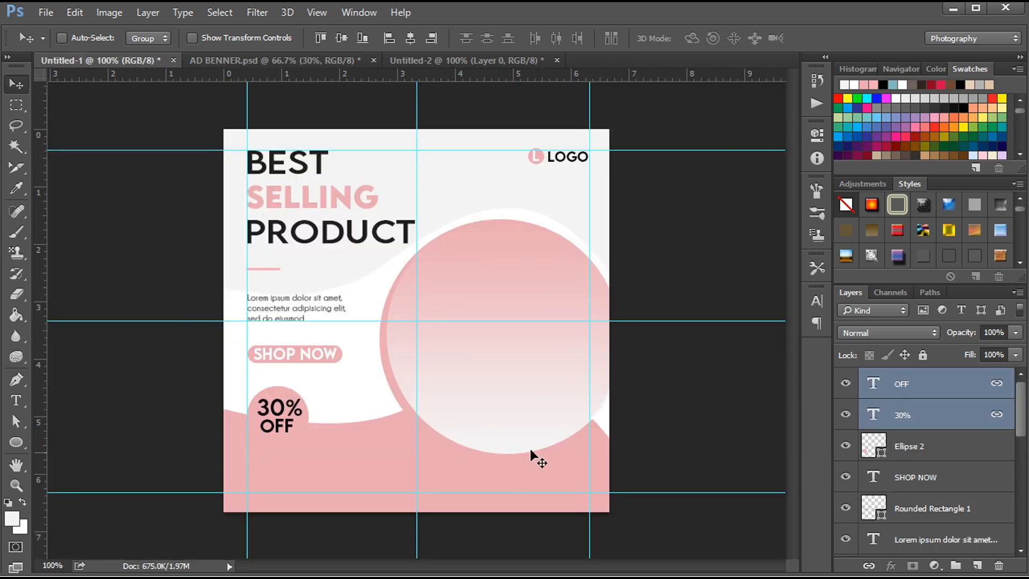
Step: Move the short pink line up, closer to the PRODUCT headline
ctrl+click(265, 272)
click(938, 416)
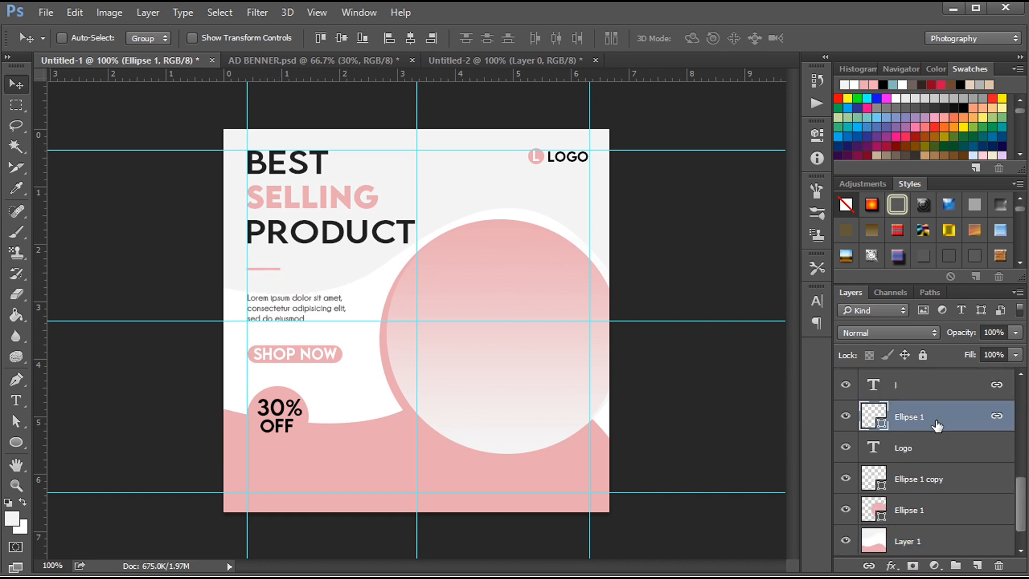
drag(1024, 477, 1021, 441)
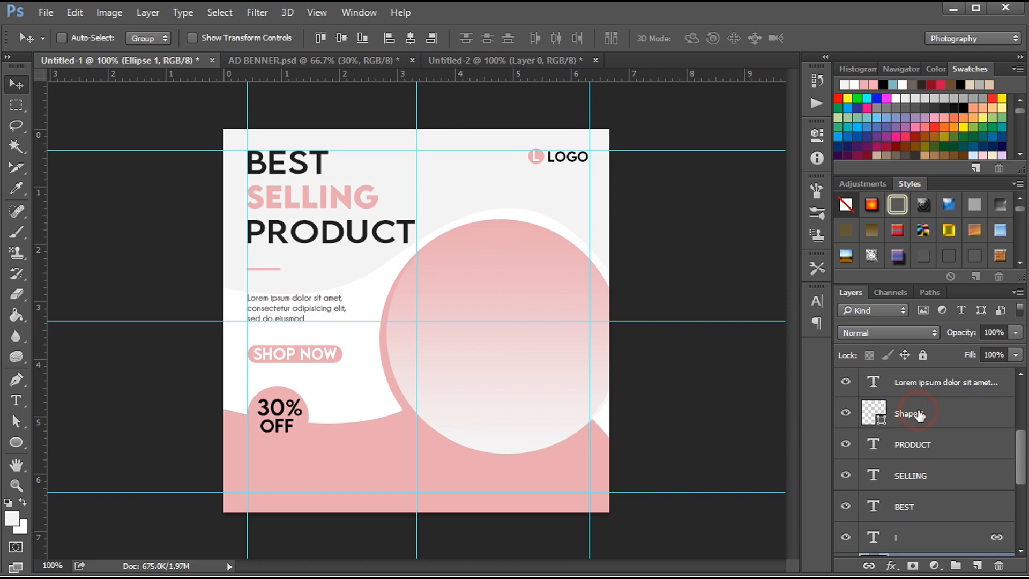
click(873, 413)
key(shift+Up)
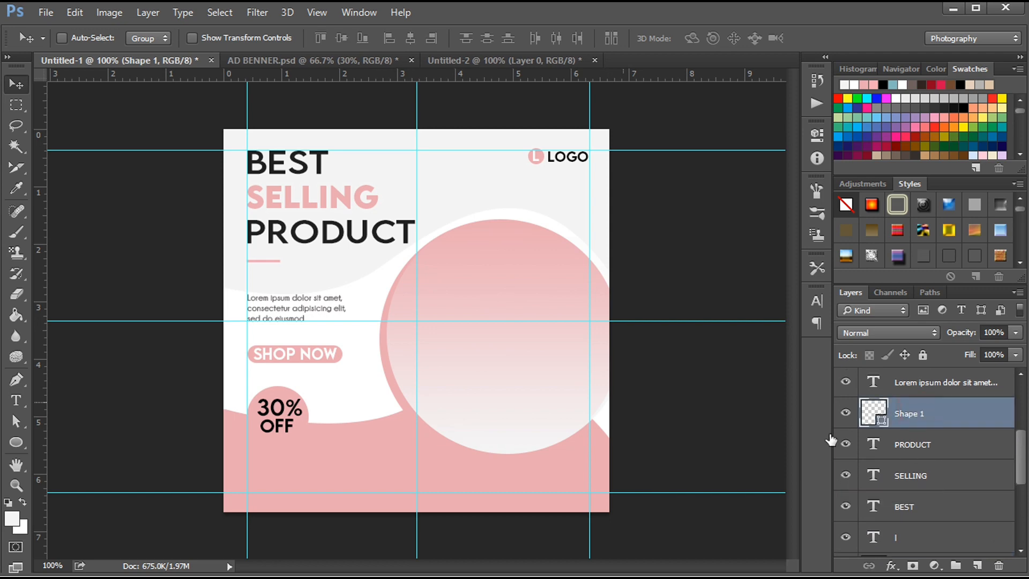
Step: Move the Lorem ipsum paragraph up, closer to the short pink line and clear of the middle guide
ctrl+click(280, 313)
key(shift+Up)
key(shift+Up)
key(shift+Up)
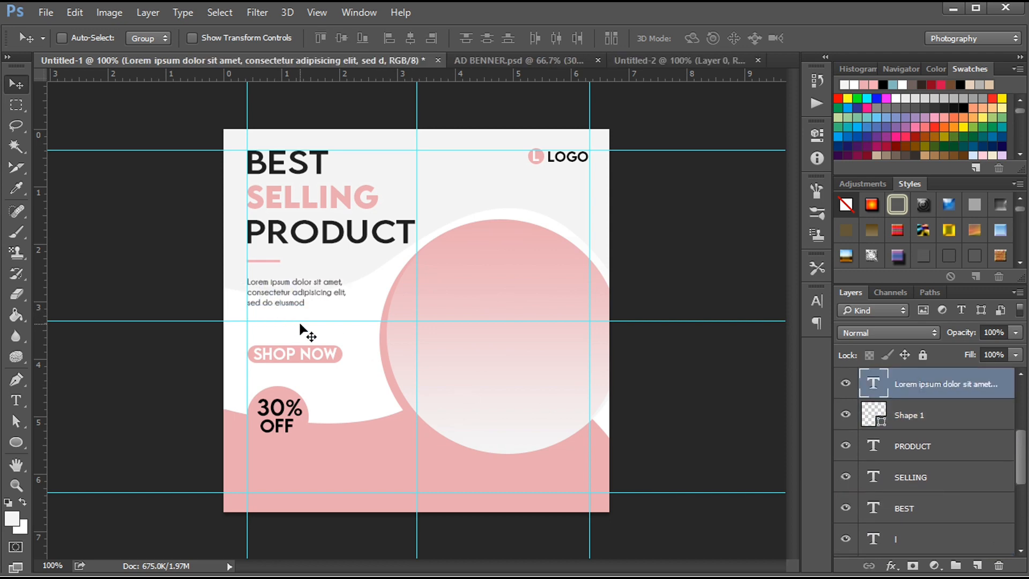
Step: Move the SHOP NOW text and its rounded rectangle up together so the button starts at the middle horizontal guide
ctrl+click(313, 353)
shift+click(970, 419)
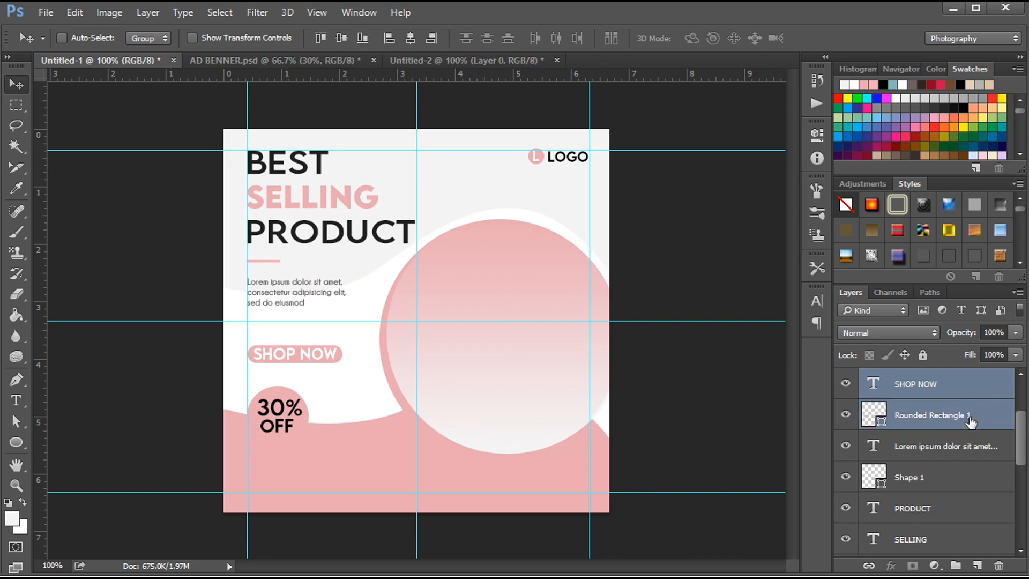
key(shift+Up)
key(shift+Up)
key(shift+Up)
key(shift+Up)
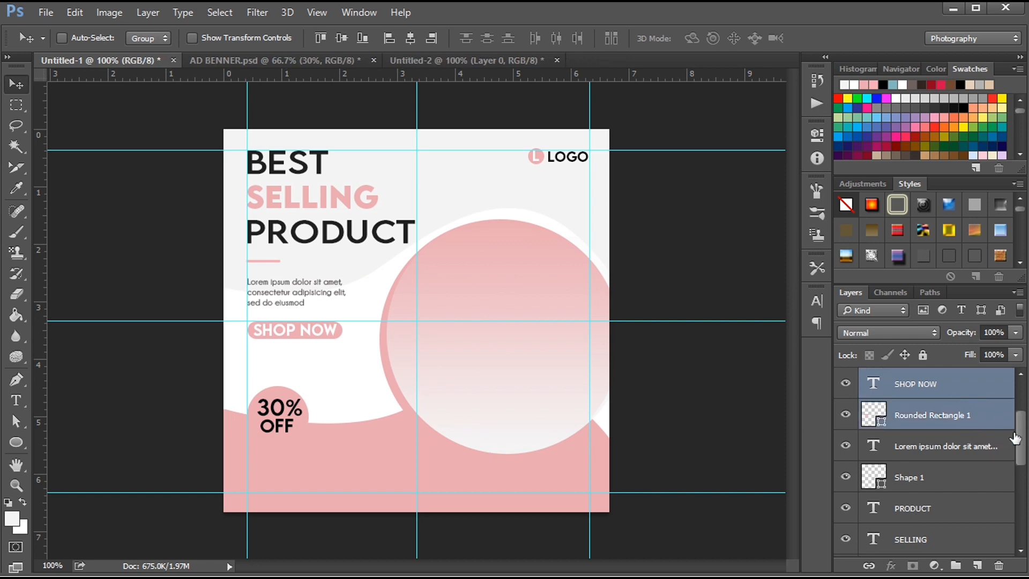
Step: Move the 30% OFF text and its circle up together, just below the SHOP NOW button
scroll(1014, 438, up, 3)
click(1003, 444)
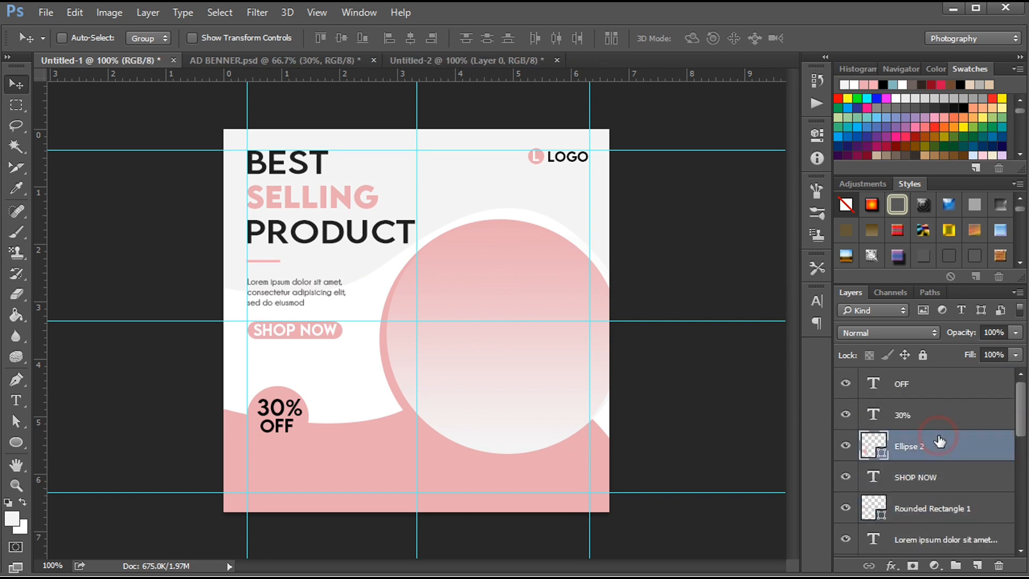
shift+click(942, 390)
key(shift+Up)
key(shift+Up)
key(shift+Up)
key(shift+Up)
key(shift+Up)
key(shift+Up)
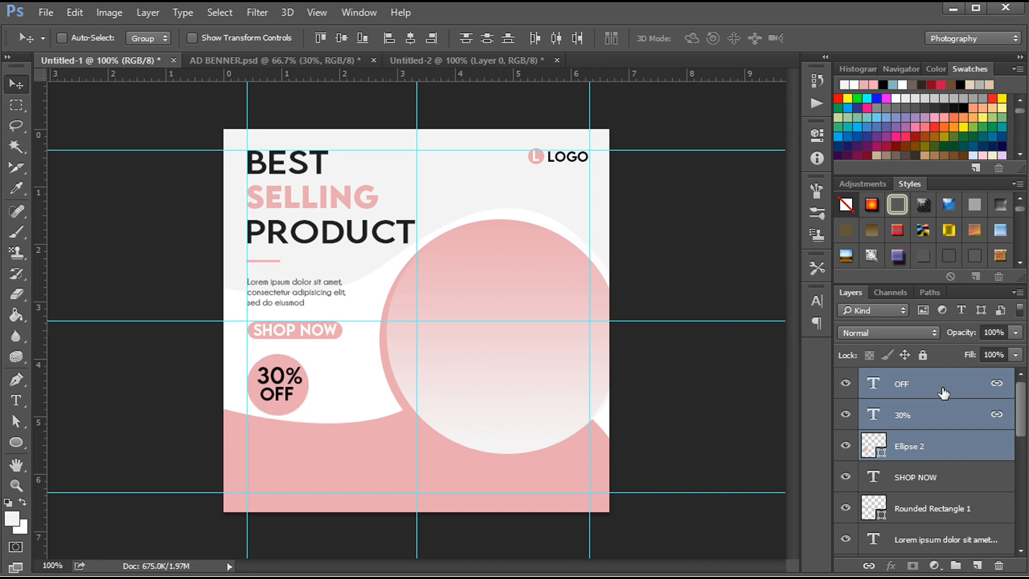
Step: Copy the CALL US text from AD BENNER.psd onto the lower pink wave in Untitled-1, beneath the discount badge
click(314, 63)
drag(266, 375, 275, 420)
key(shift+Down)
key(shift+Down)
key(shift+Down)
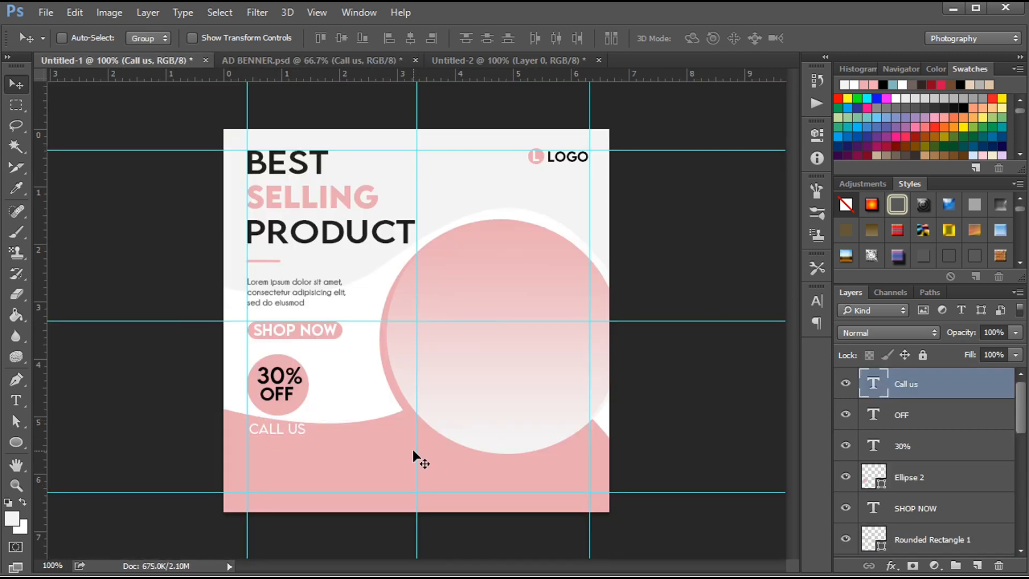
Step: Copy the phone icon from AD BENNER.psd into Untitled-1 below CALL US, aligned with the left guide and resting on the lowest guide
click(310, 61)
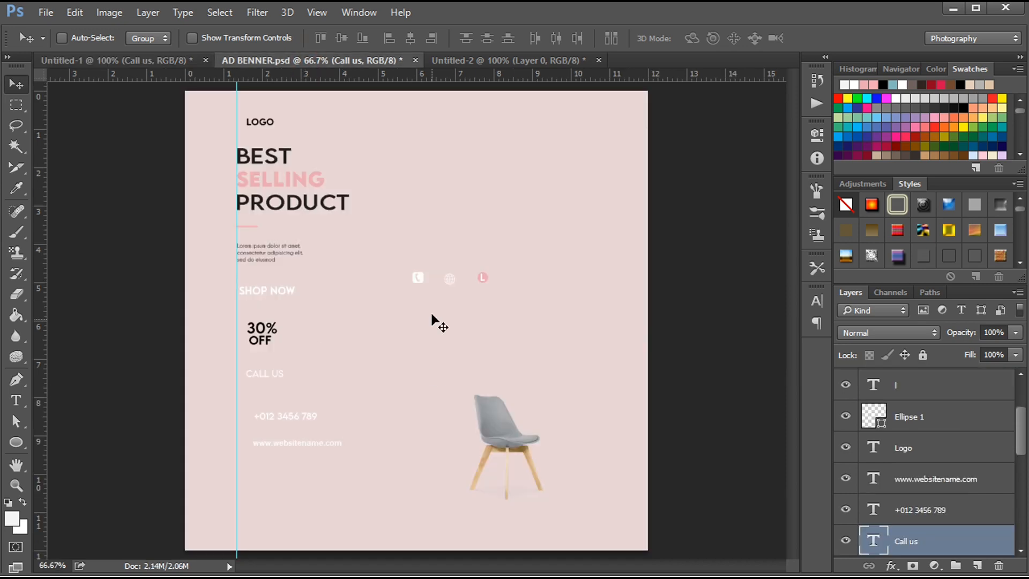
ctrl+click(417, 278)
drag(417, 279, 259, 485)
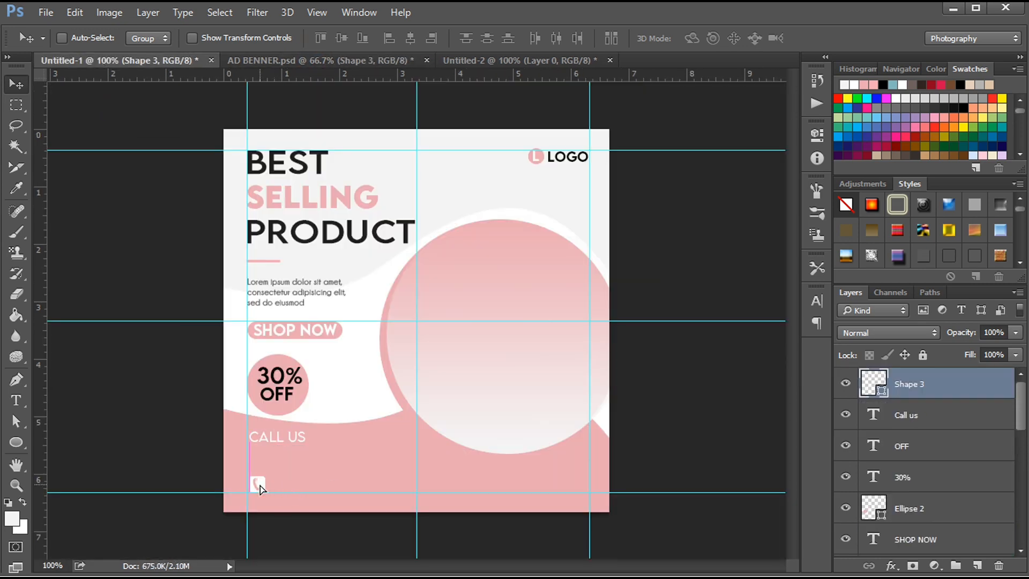
key(Left)
key(Left)
key(Left)
Step: Move the CALL US text down to sit just above the phone icon, aligned with the left guide
drag(278, 447, 277, 476)
key(shift+Up)
key(shift+Up)
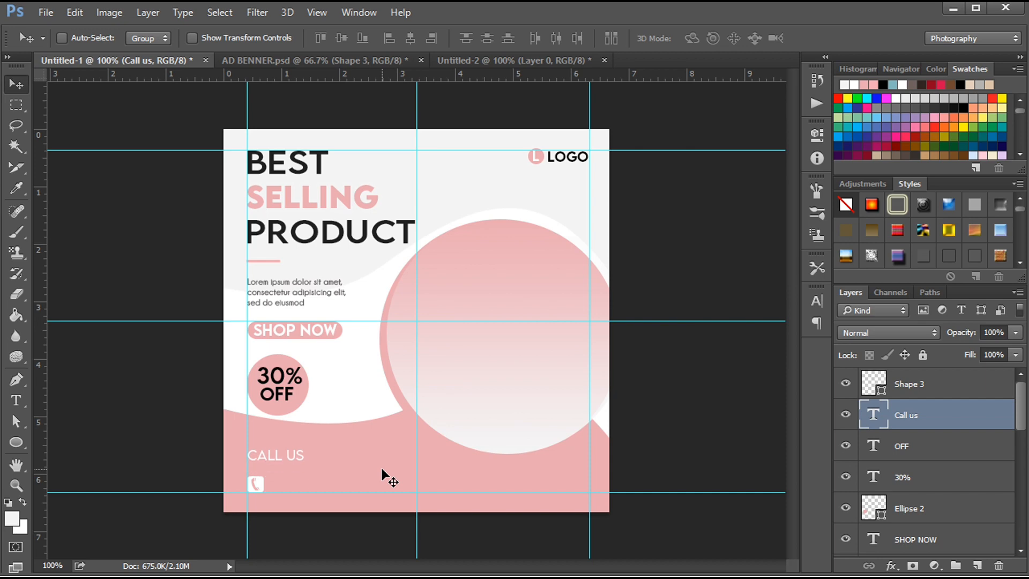
Step: Copy the phone number text from AD BENNER.psd into Untitled-1, directly to the right of the phone icon
click(343, 60)
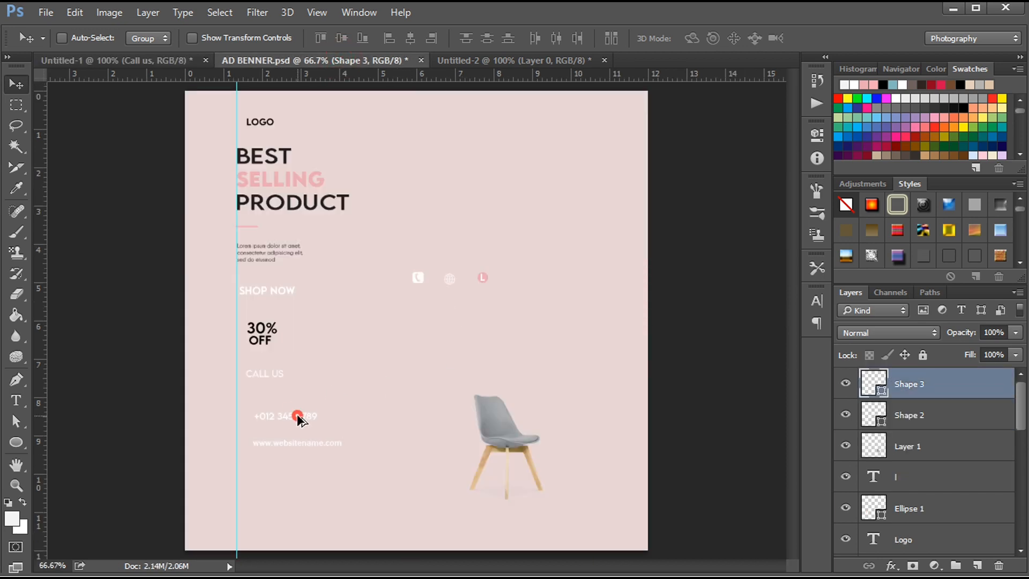
drag(298, 415, 320, 484)
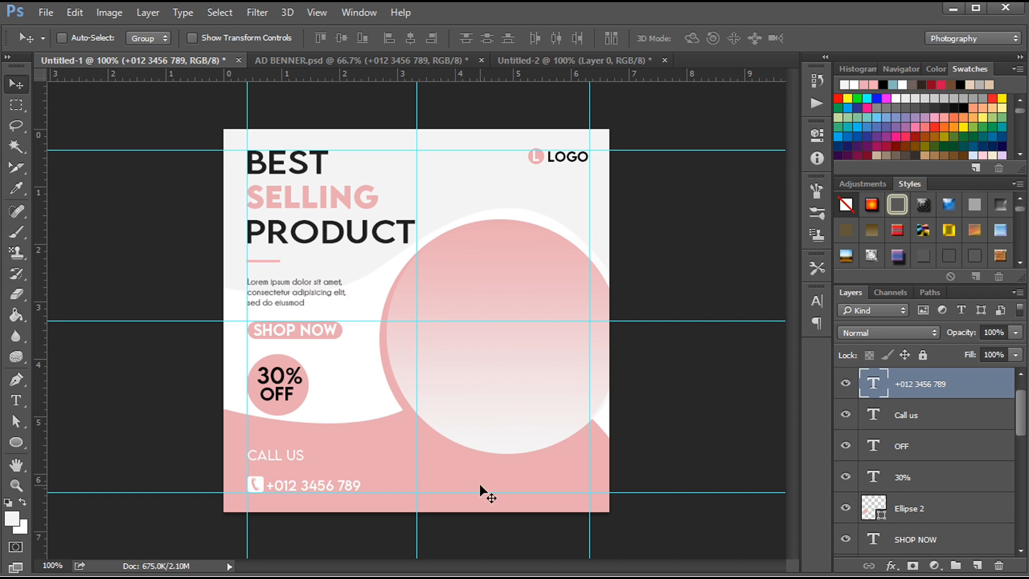
Step: Copy the globe icon from AD BENNER.psd into Untitled-1, right of the phone number, and return to AD BENNER.psd
click(287, 60)
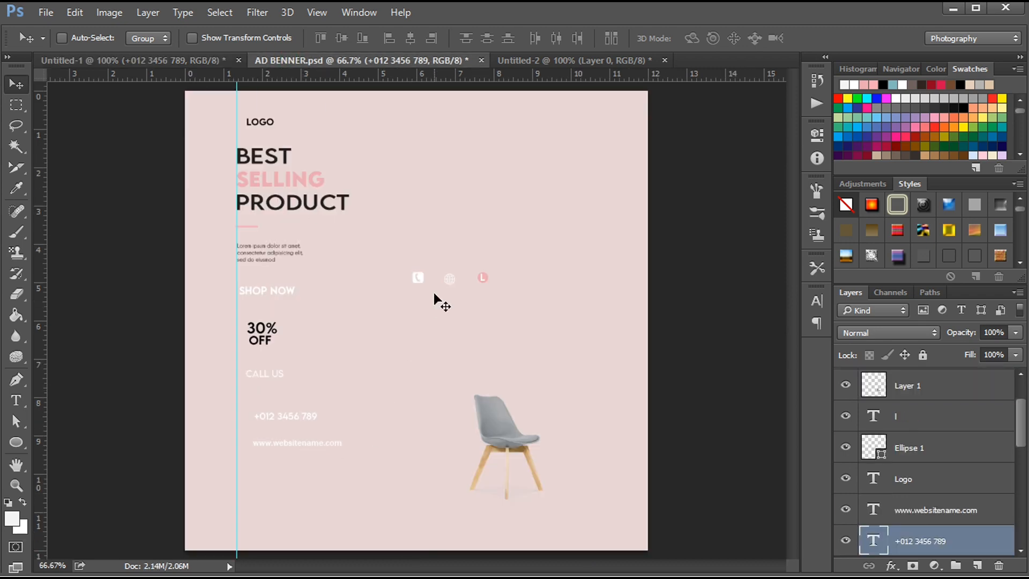
drag(449, 280, 409, 488)
click(300, 60)
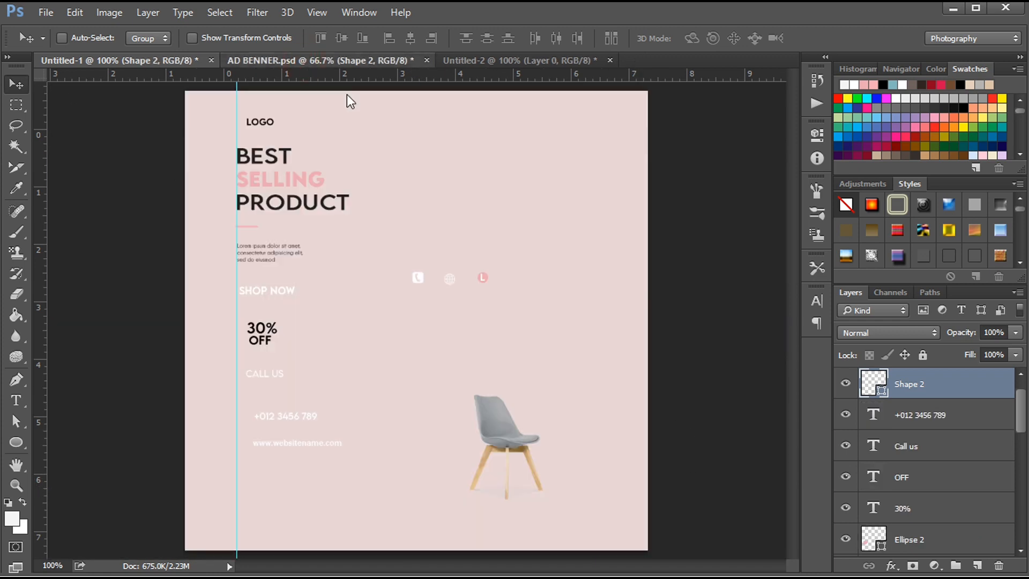
Step: Copy the website address text from AD BENNER.psd into Untitled-1, directly to the right of the globe icon
drag(307, 449, 425, 429)
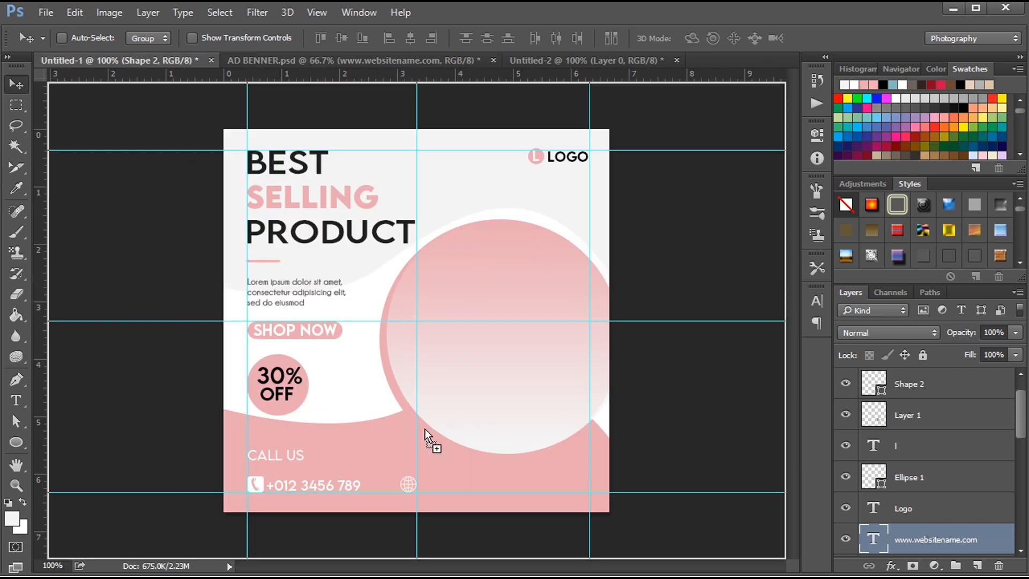
drag(491, 488, 504, 487)
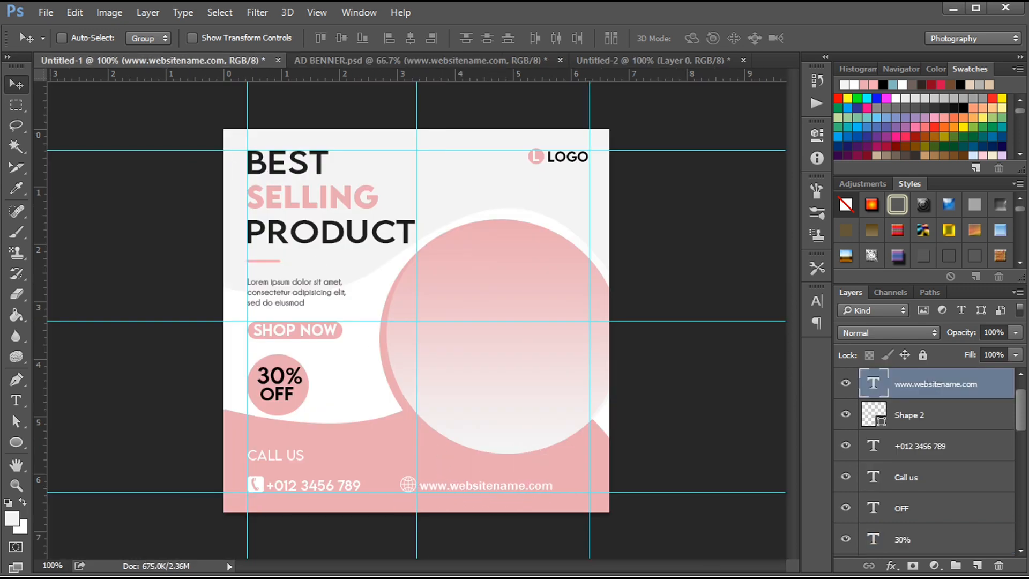
Step: Copy the chair image from AD BENNER.psd into Untitled-1 and scale it to about 128%, placed over the gradient circle
click(401, 60)
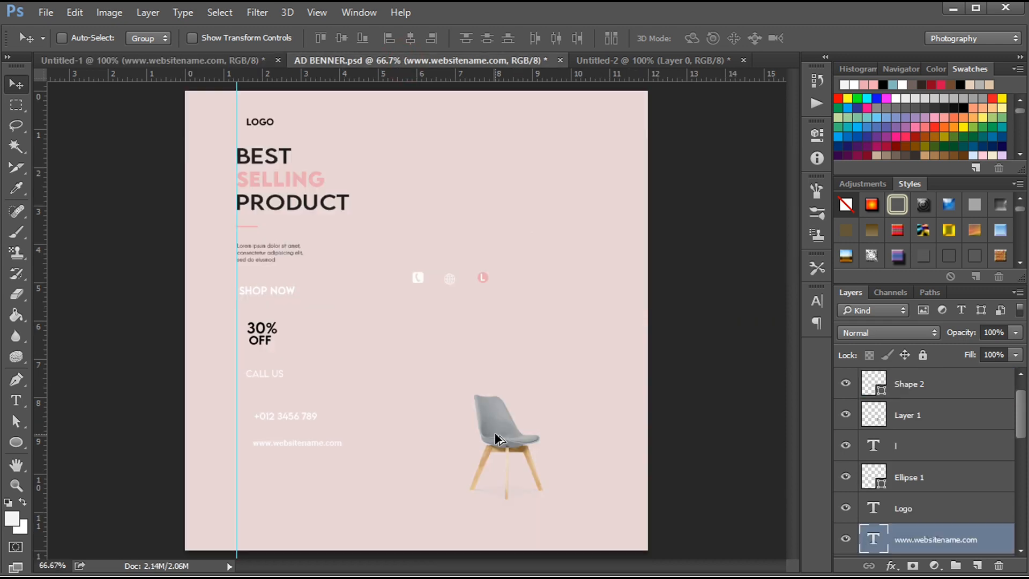
drag(494, 431, 498, 343)
key(ctrl+t)
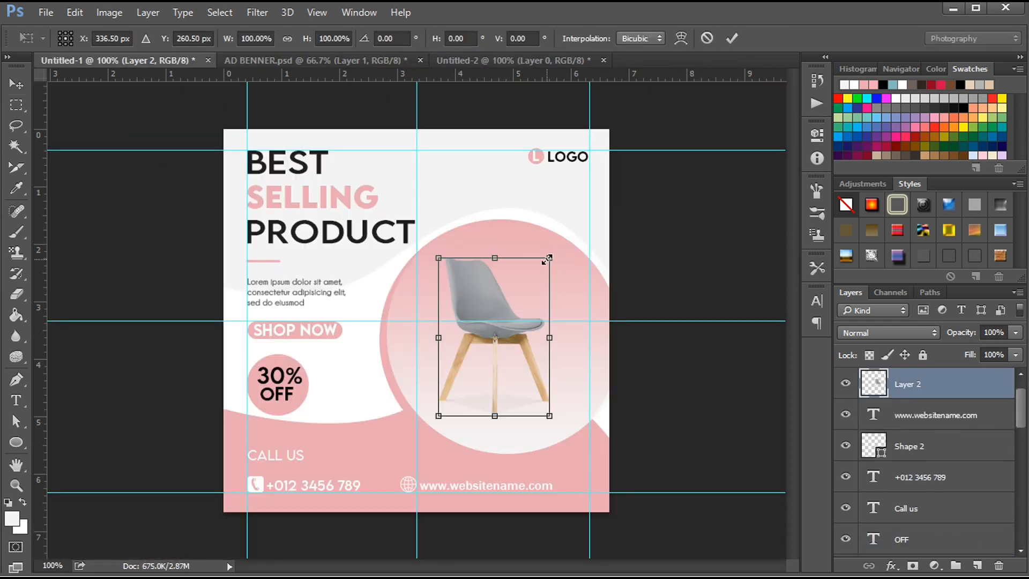
drag(548, 257, 561, 237)
drag(484, 312, 493, 302)
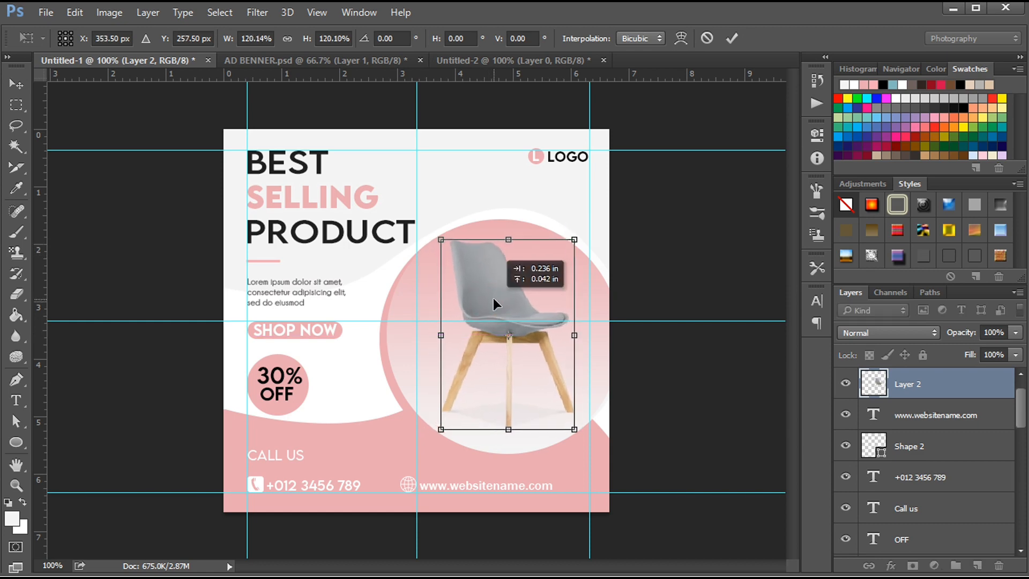
drag(574, 239, 581, 229)
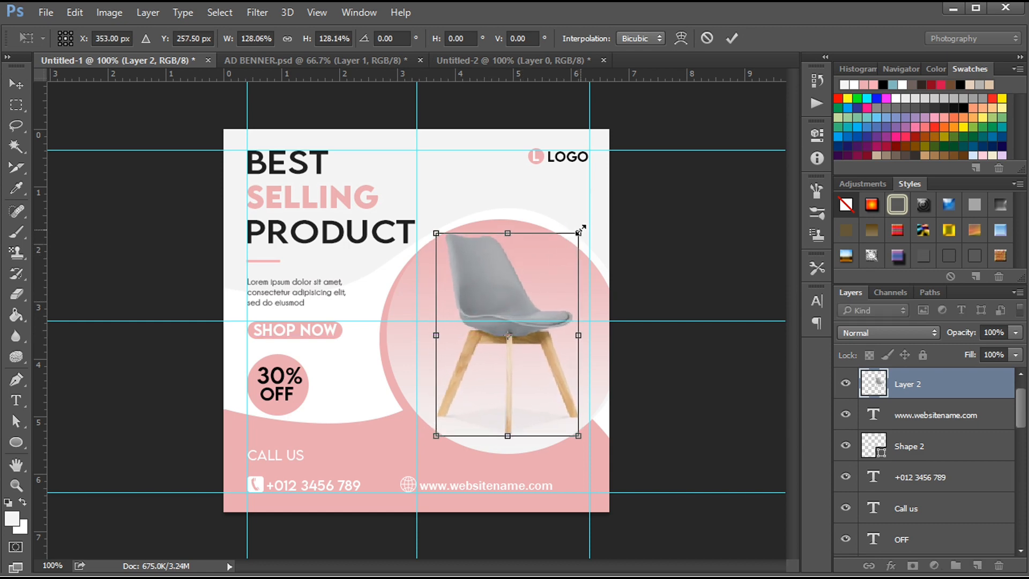
key(Return)
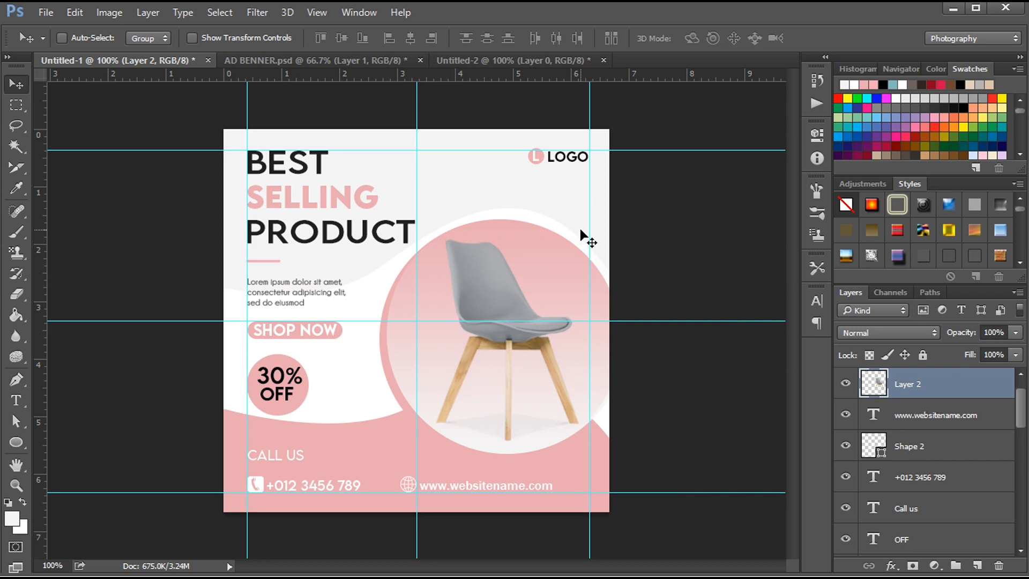
Step: Nudge the chair slightly left and down so its legs stand near the lower edge of the gradient circle
key(Left)
key(Left)
key(Down)
key(Down)
key(Down)
key(Down)
key(Down)
key(Down)
key(Down)
key(Down)
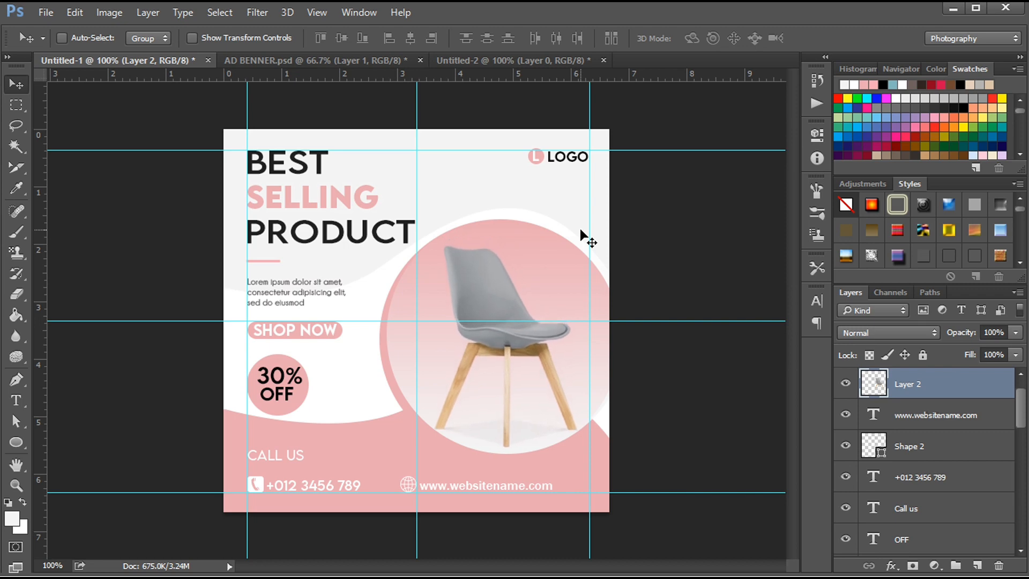
key(Up)
key(Up)
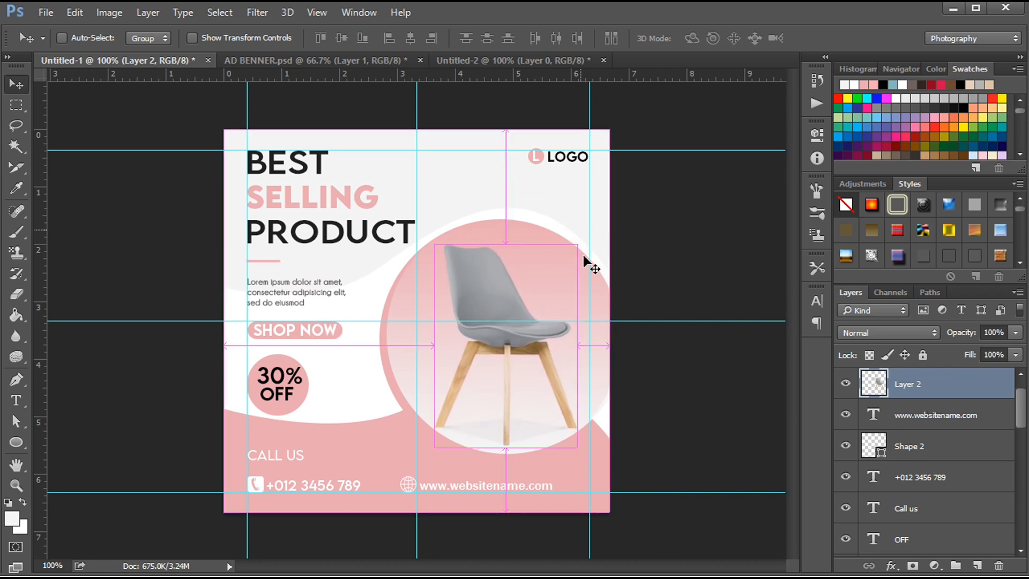
Step: Enlarge the chair slightly, to about 103%, keeping it inside the gradient circle
key(ctrl+t)
drag(578, 245, 580, 238)
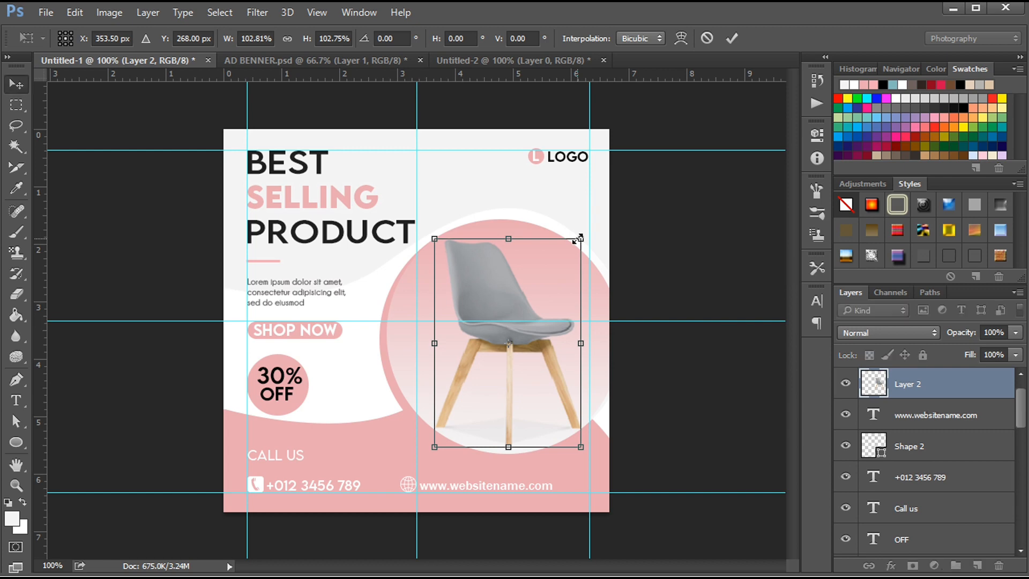
key(Return)
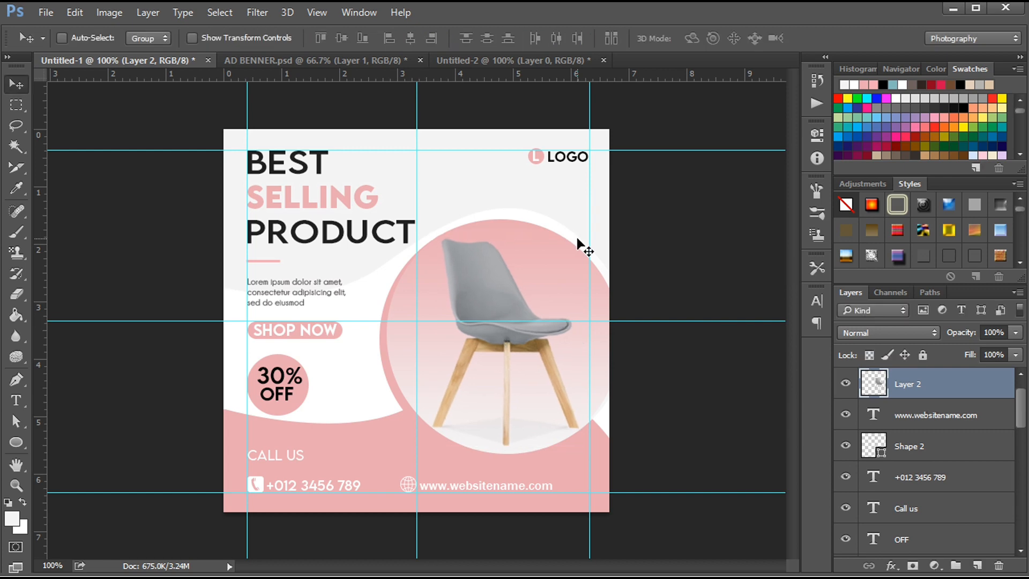
click(326, 59)
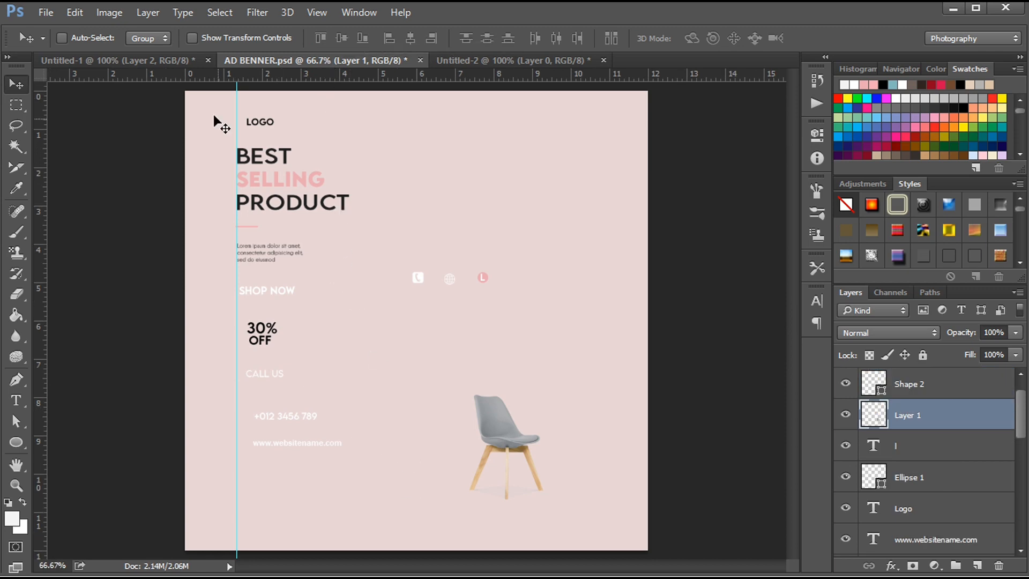
click(182, 60)
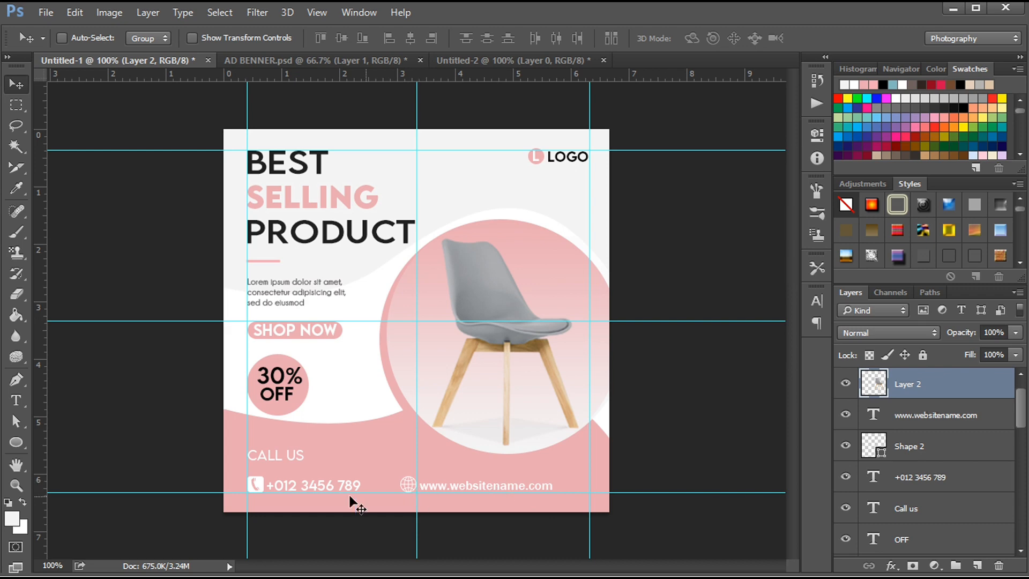
Step: Set the CALL US text to a LEMON MILK weight heavier than Regular
ctrl+click(273, 459)
click(816, 301)
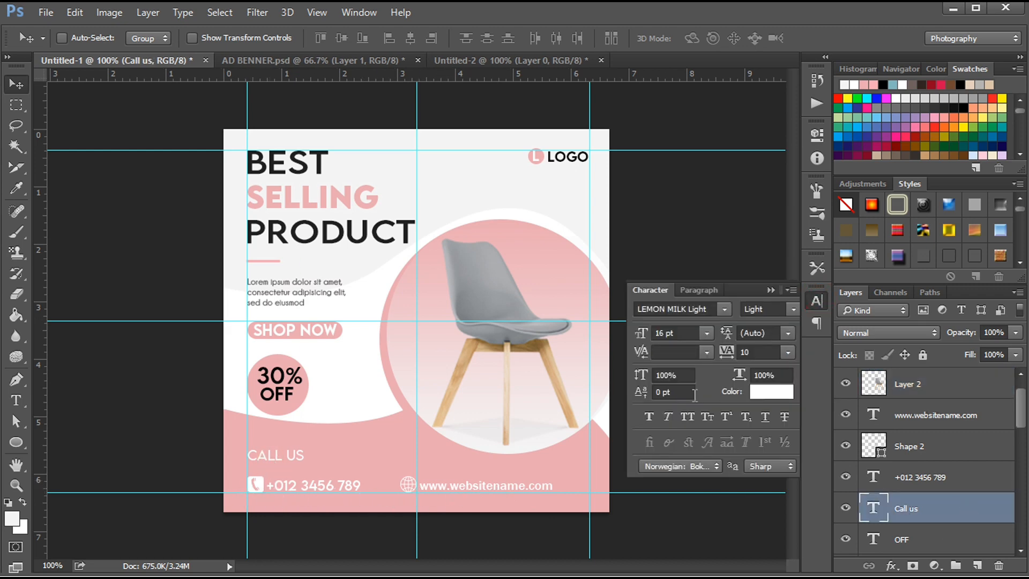
click(789, 310)
click(788, 349)
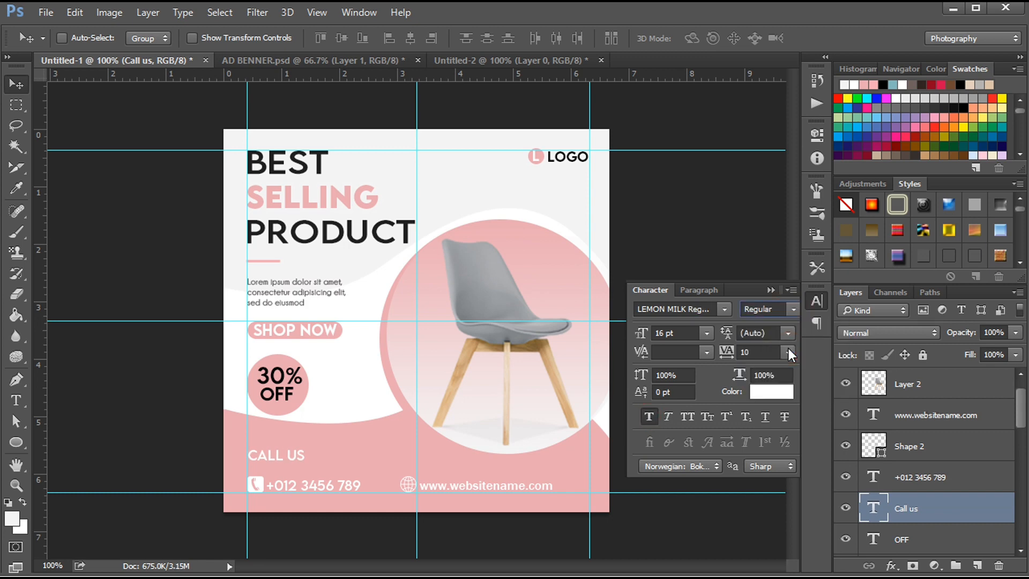
click(797, 310)
click(791, 375)
click(775, 288)
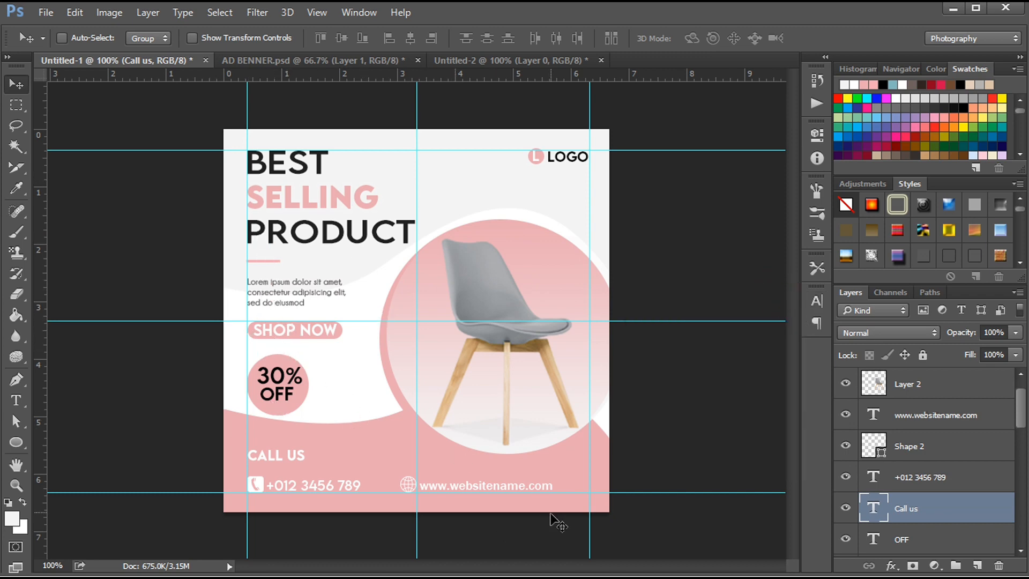
Step: Hide the guides in Untitled-1 so the banner is shown without guide lines
key(ctrl+semicolon)
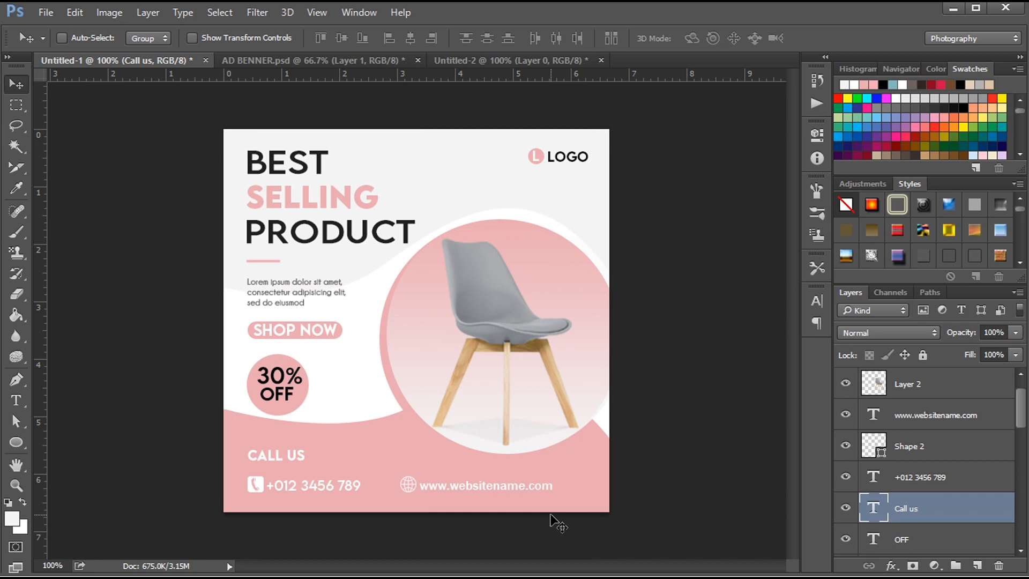